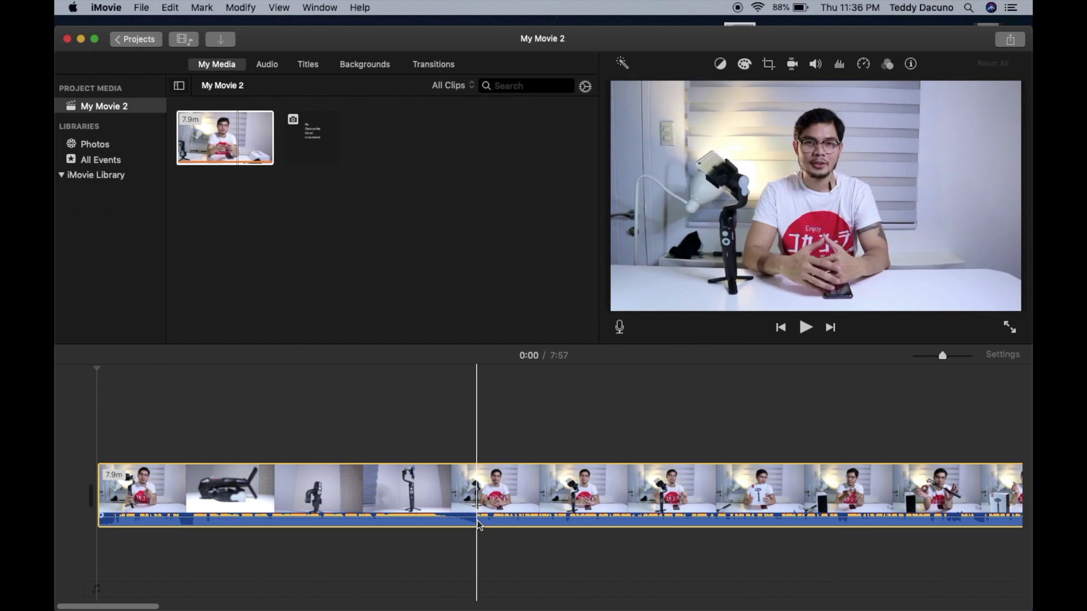
Split the timeline clip at about 20 seconds and delete the footage after the cut.
key("super+b")
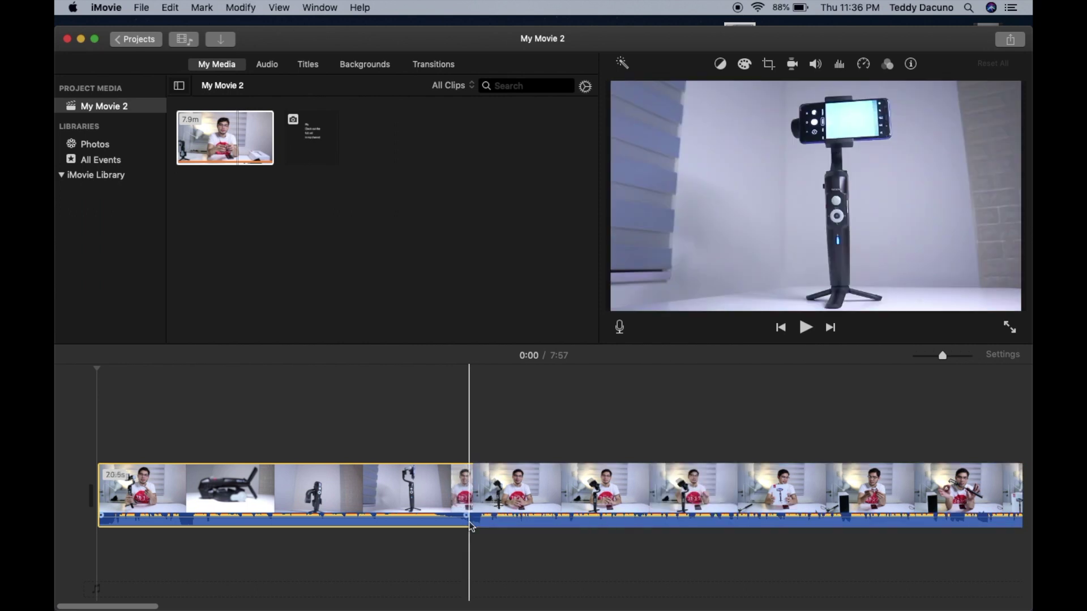
left_click(542, 512)
key("Delete")
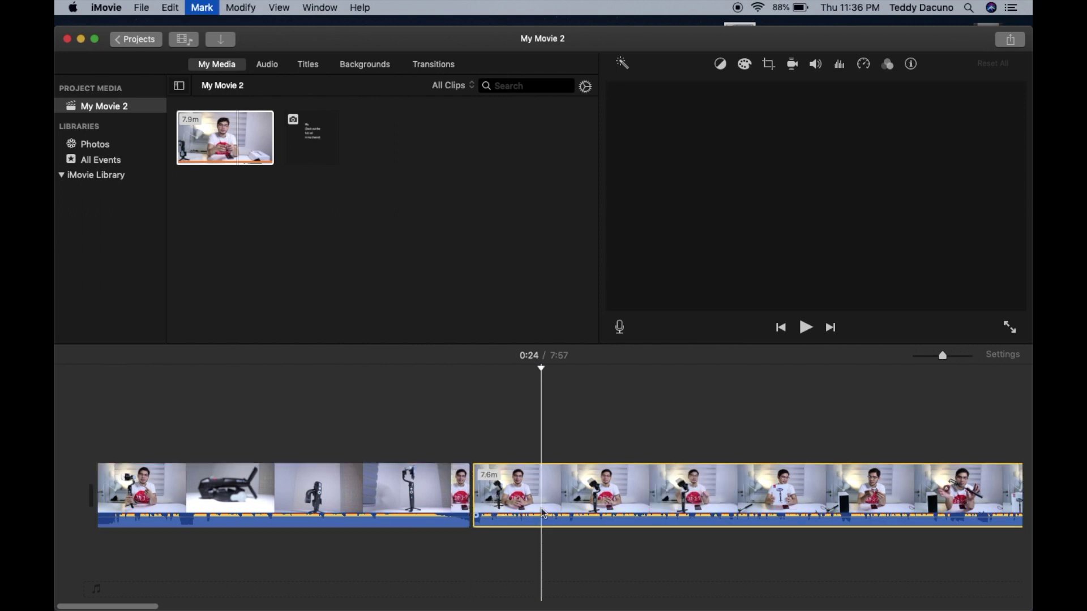
left_click(89, 432)
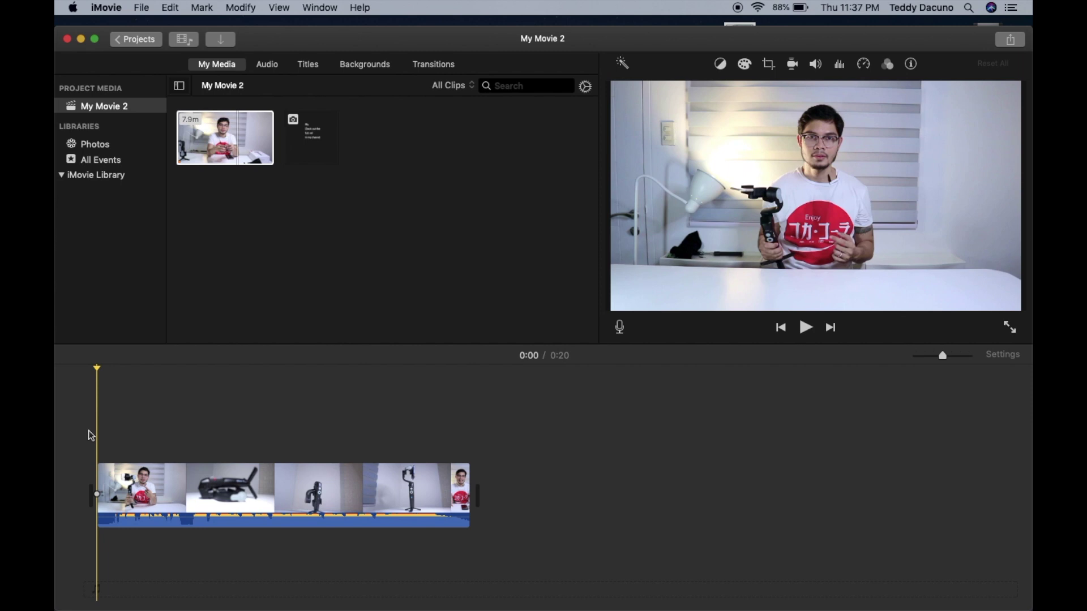
Rotate the remaining timeline clip 90 degrees clockwise in the cropping controls.
left_click(214, 494)
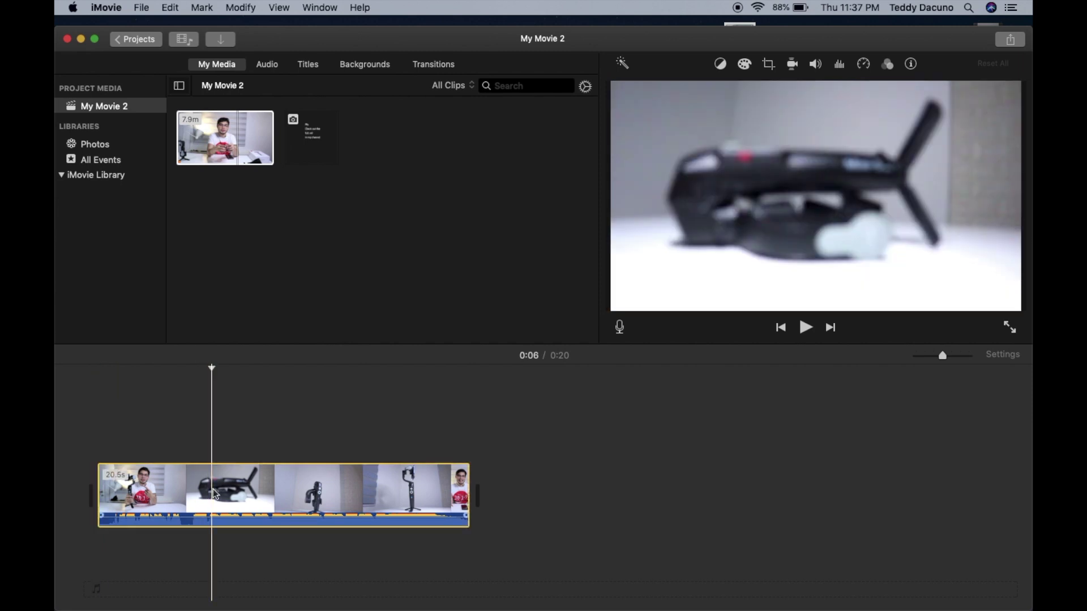
left_click(770, 65)
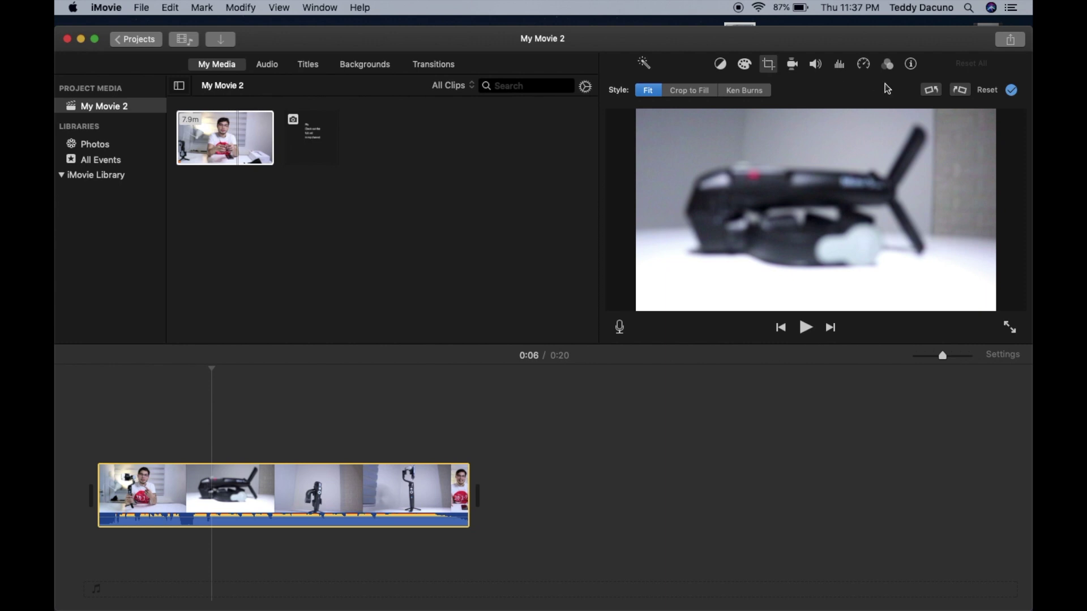
left_click(962, 95)
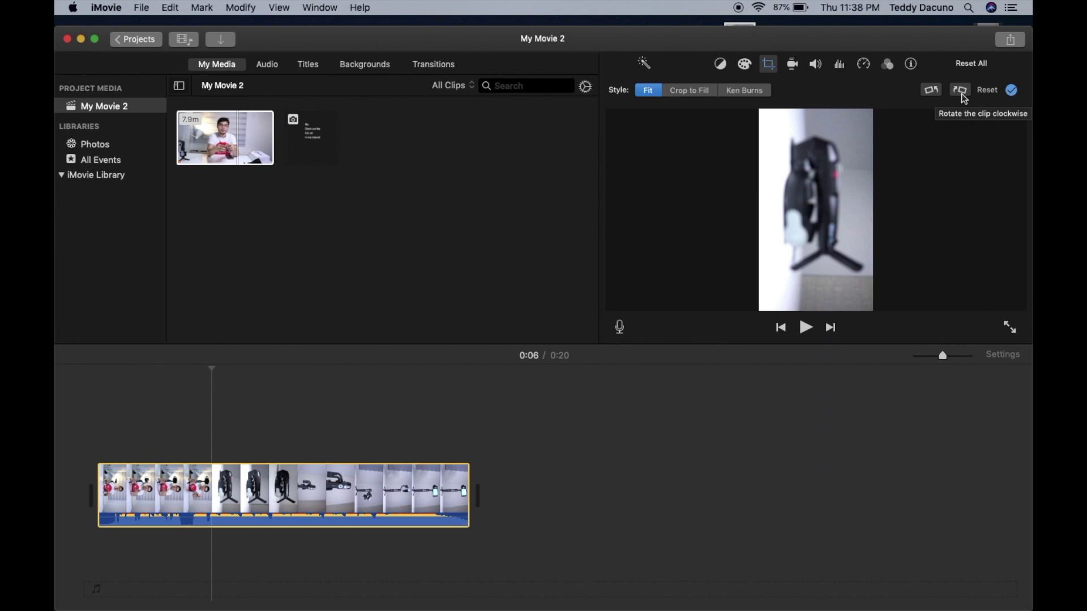
Apply Crop to Fill to the rotated clip and position the crop frame over the presenter in its opening shot.
left_click(101, 430)
left_click(95, 419)
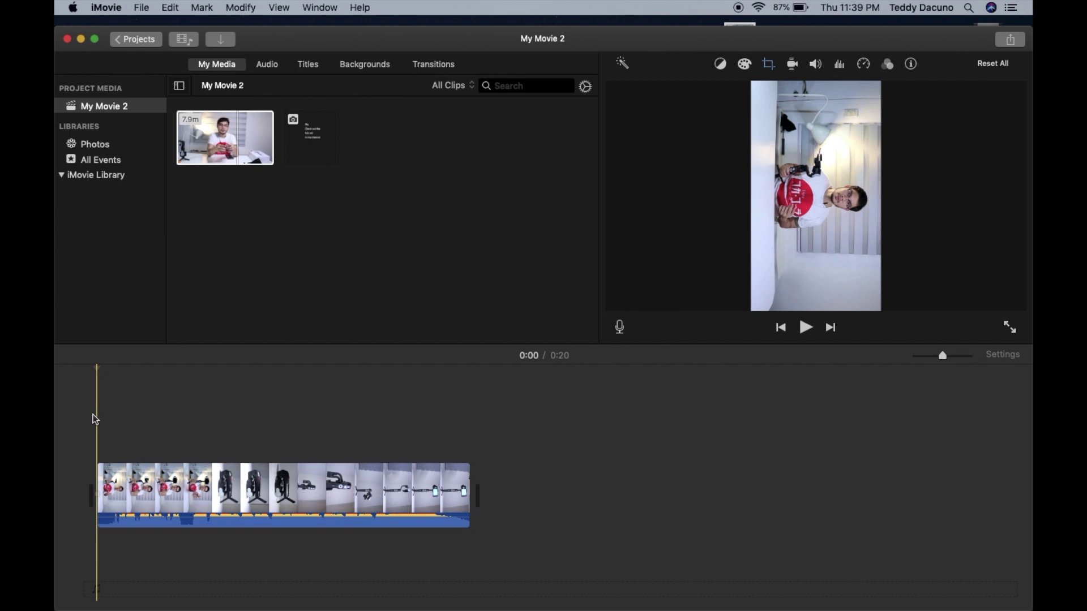
left_click(770, 64)
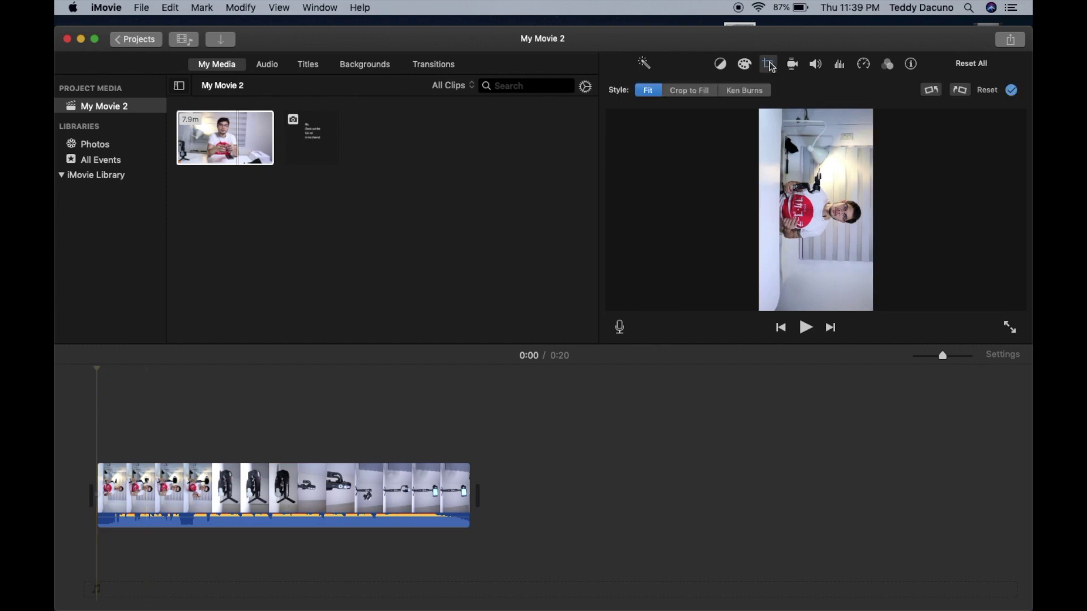
left_click(693, 95)
left_click_drag(827, 202, 824, 214)
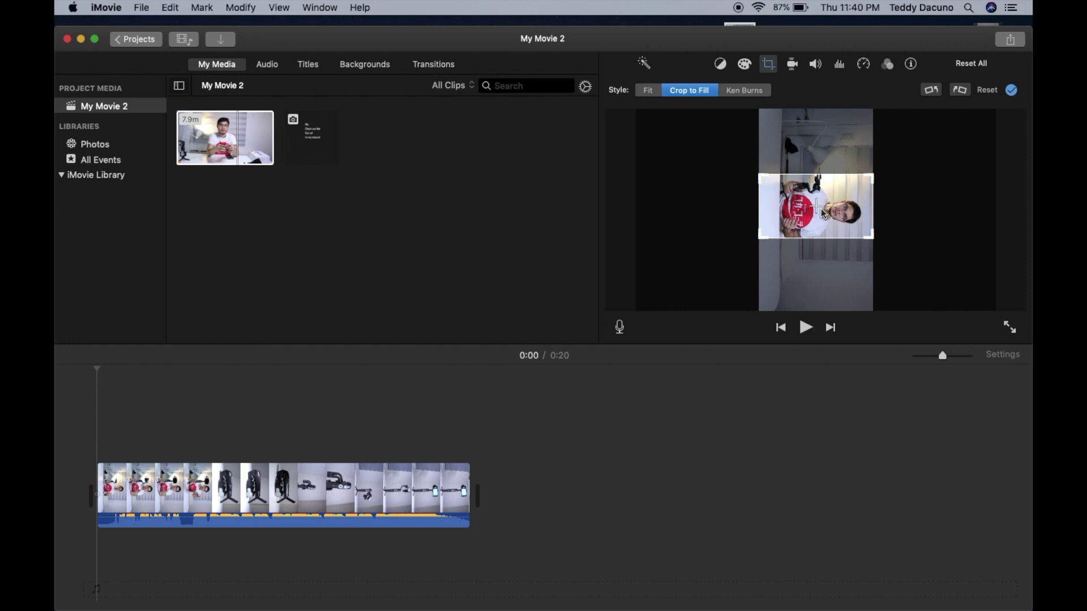
Split the clip at about 0:06 and again at 0:11 to isolate the close-up of the folded gimbal.
key("space")
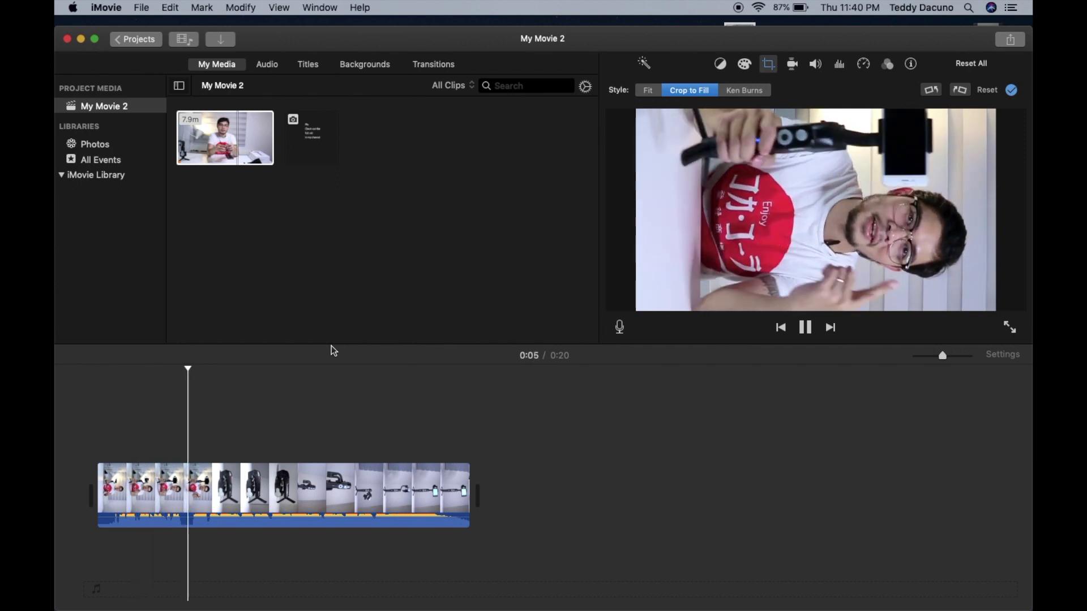
key("space")
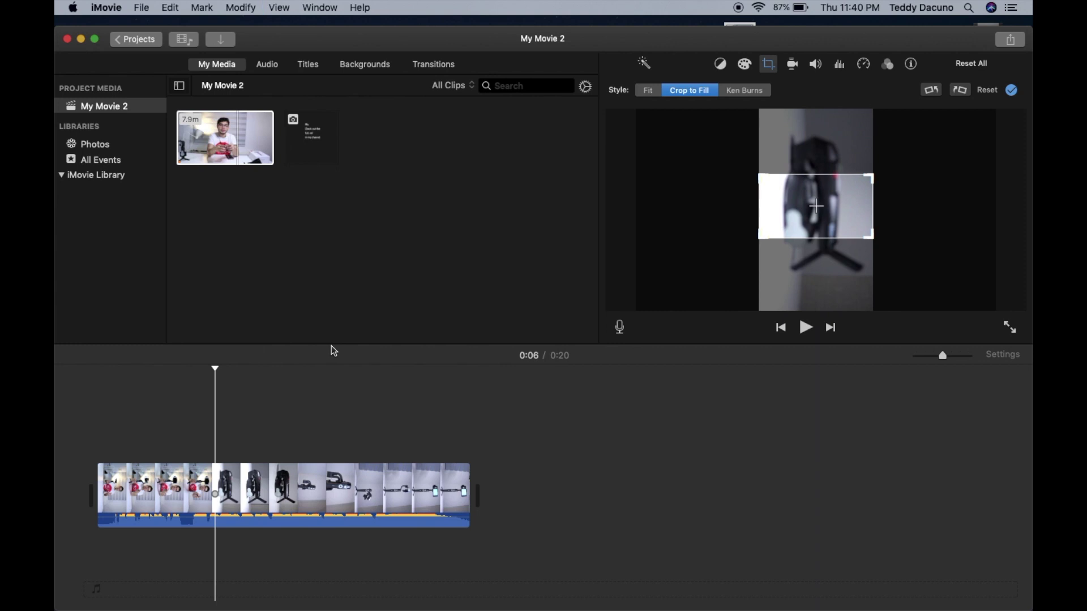
left_click(229, 398)
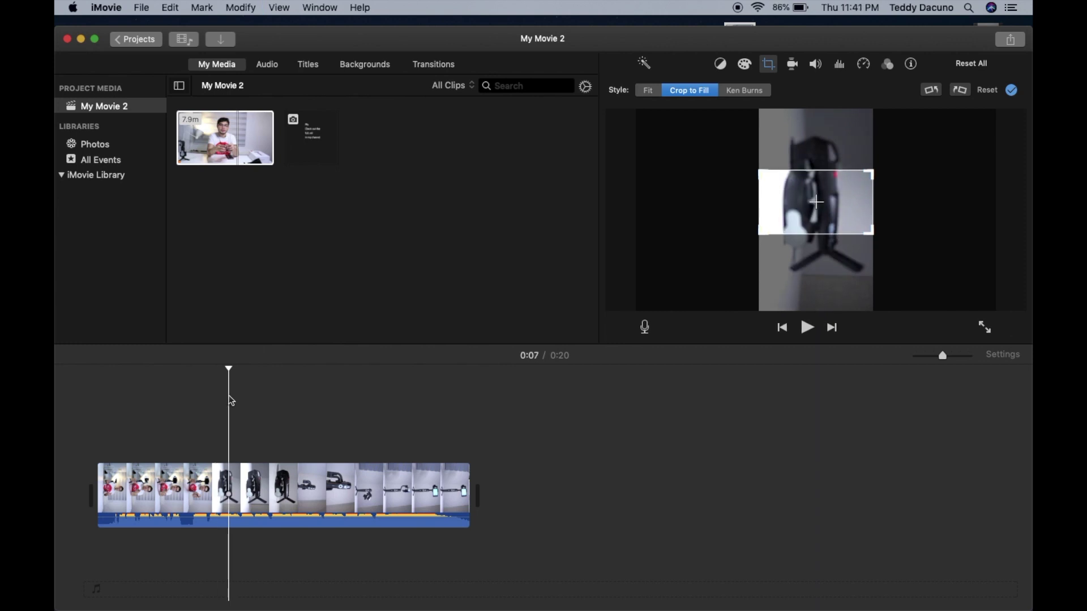
scroll(224, 425, "right", 1)
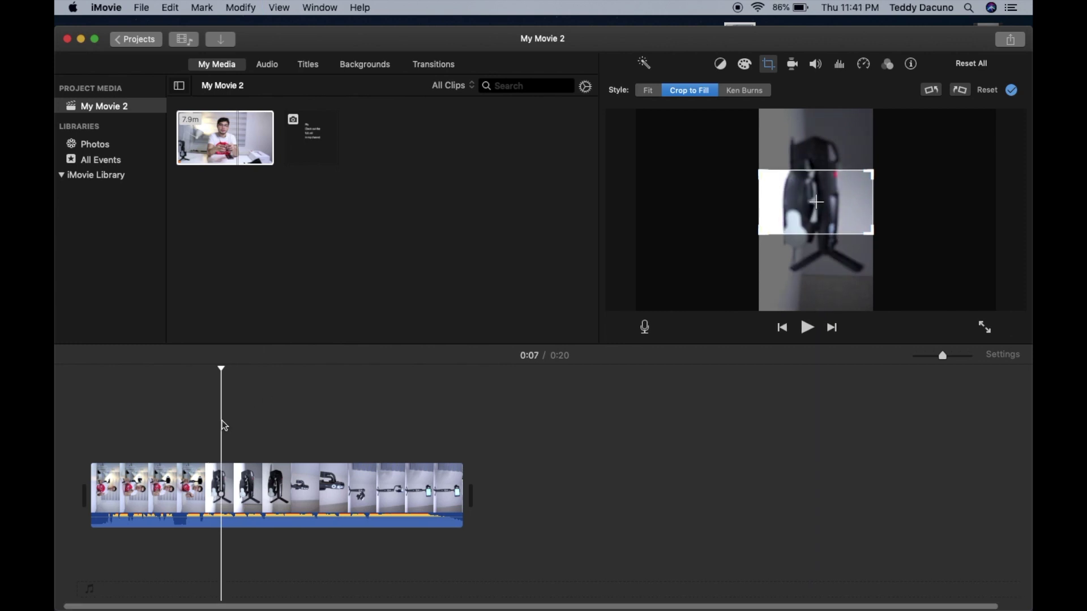
left_click_drag(220, 370, 203, 371)
key("super+b")
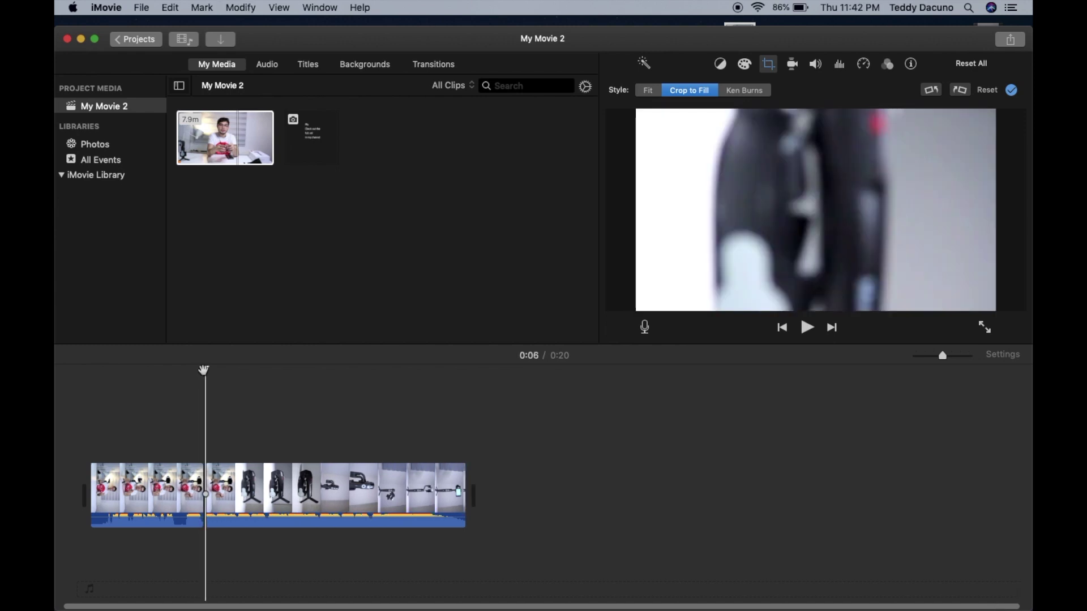
left_click_drag(208, 366, 304, 390)
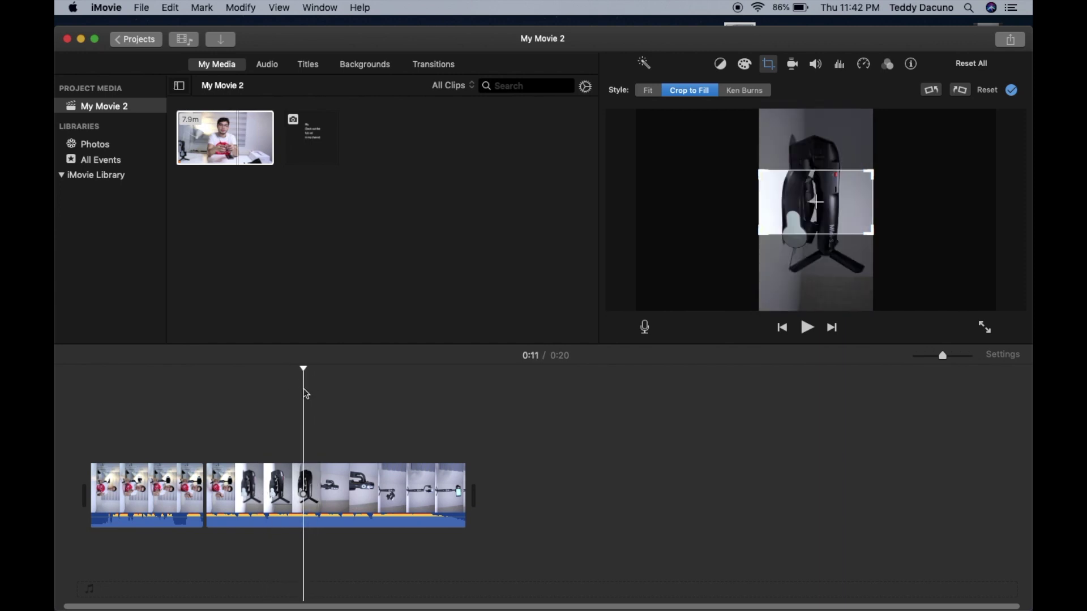
key("super+b")
Apply Ken Burns to the middle clip, with the start frame over the gimbal's upper part and the end frame over its lower part.
left_click(264, 481)
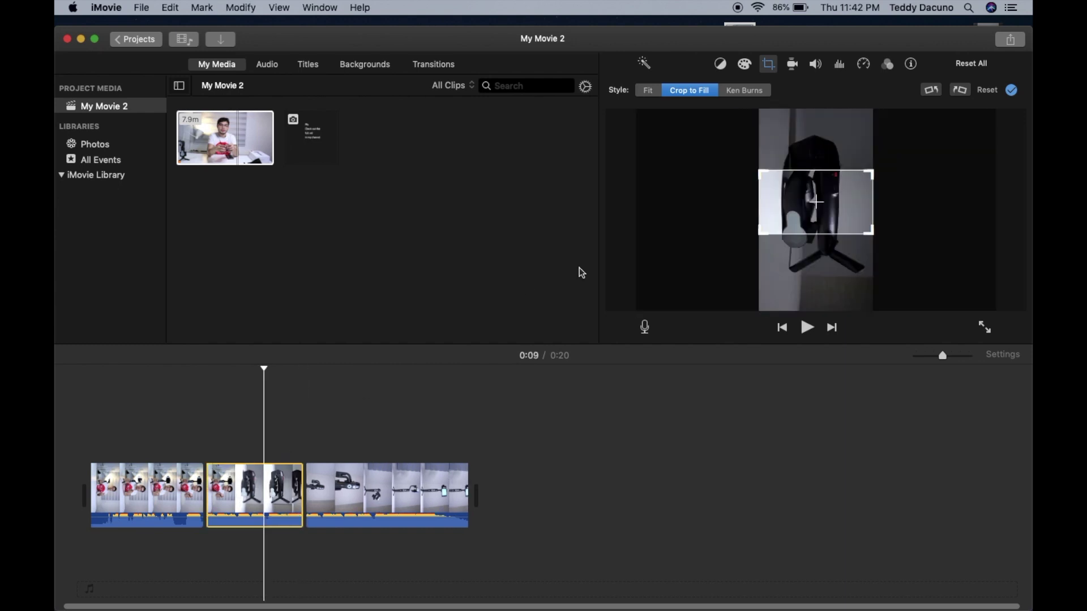
left_click(770, 71)
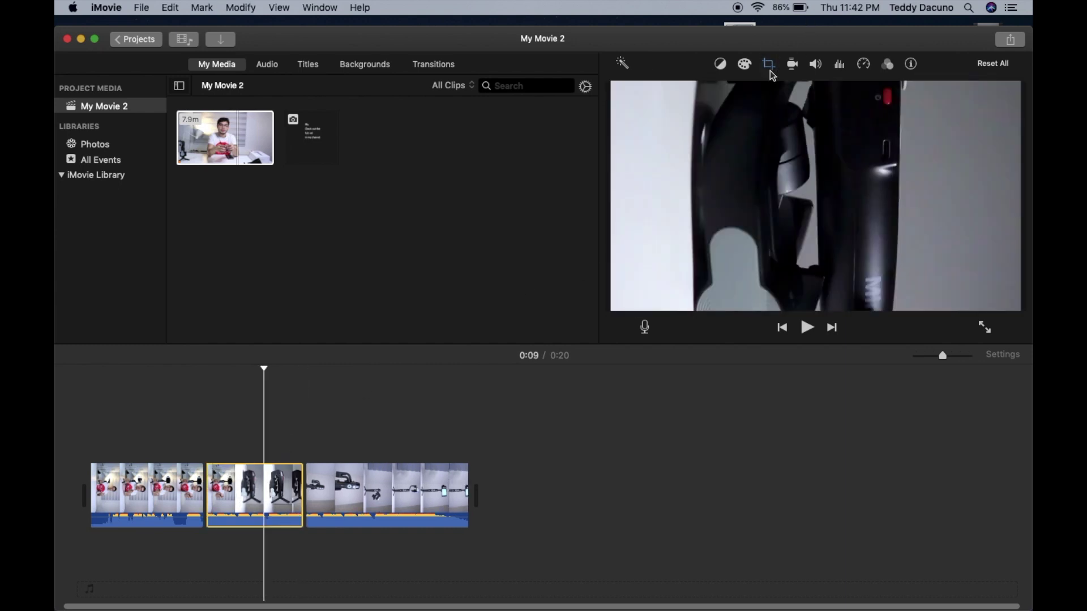
left_click(769, 71)
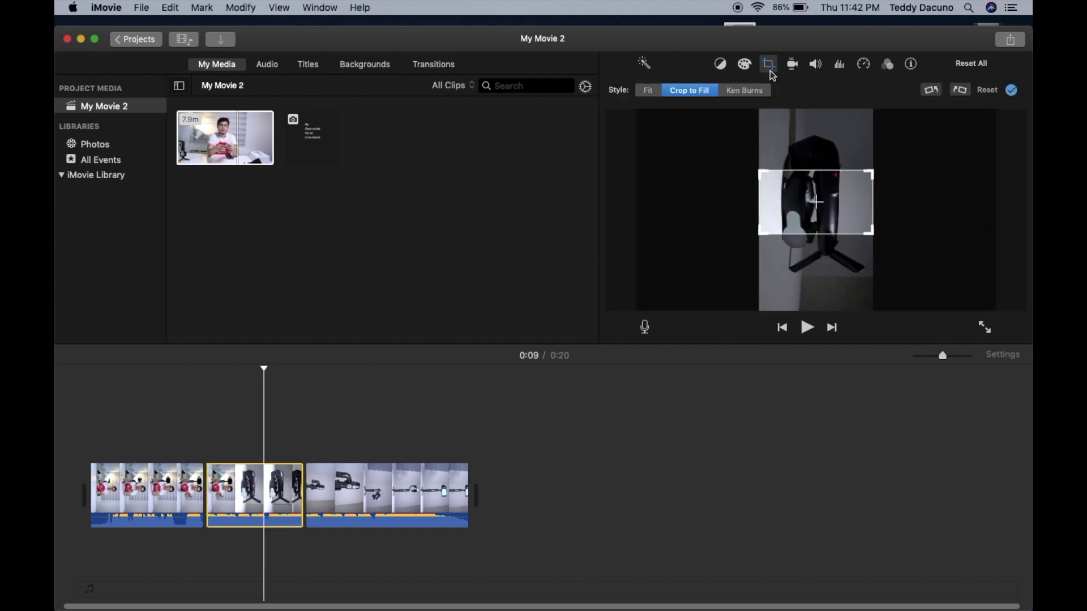
left_click(748, 93)
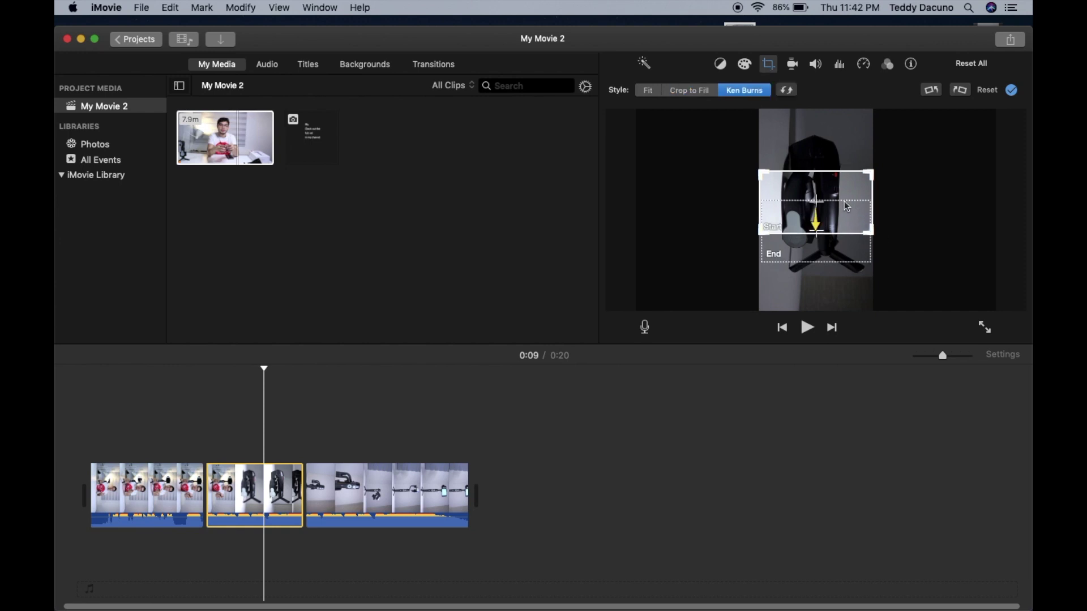
left_click_drag(844, 205, 845, 168)
mouse_move(847, 239)
left_mouse_down()
mouse_move(852, 250)
mouse_move(841, 226)
left_mouse_up()
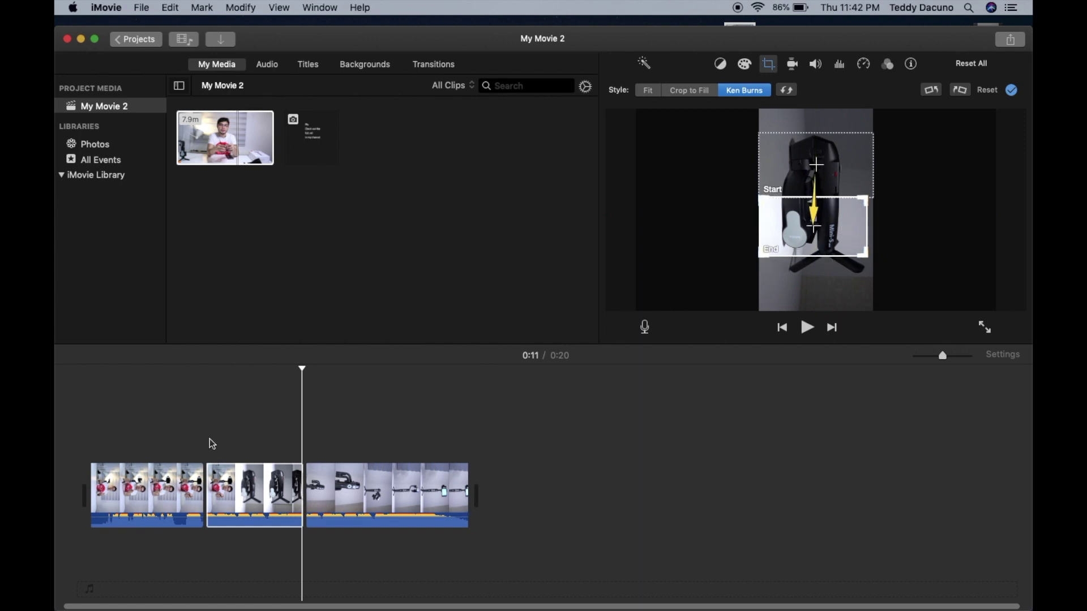
Play back the gimbal section and split the last clip at about 0:13, where the gimbal stands on its tripod.
left_click(187, 402)
key("space")
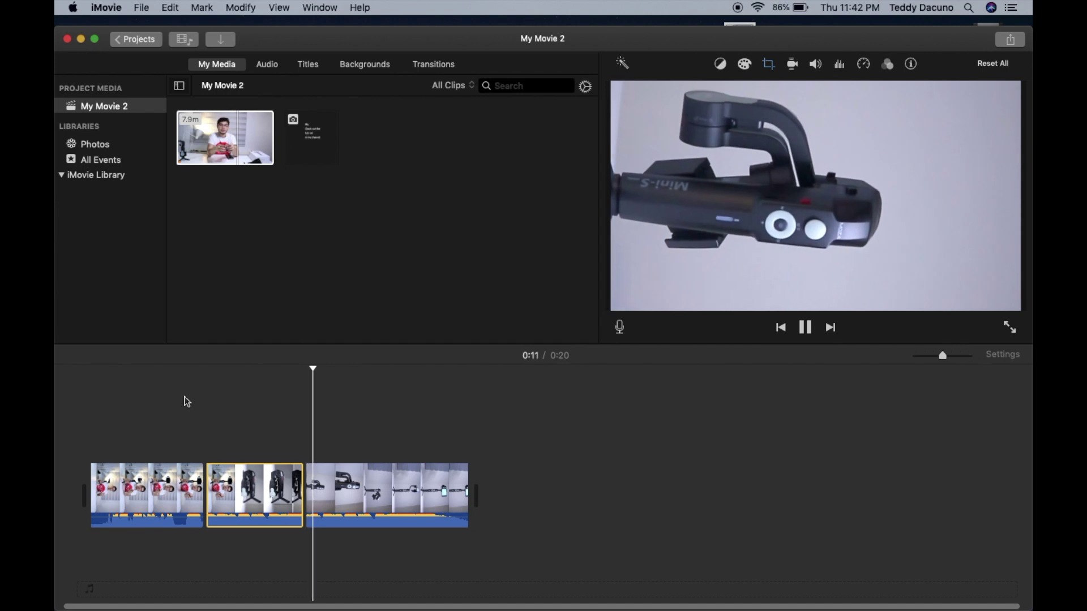
key("space")
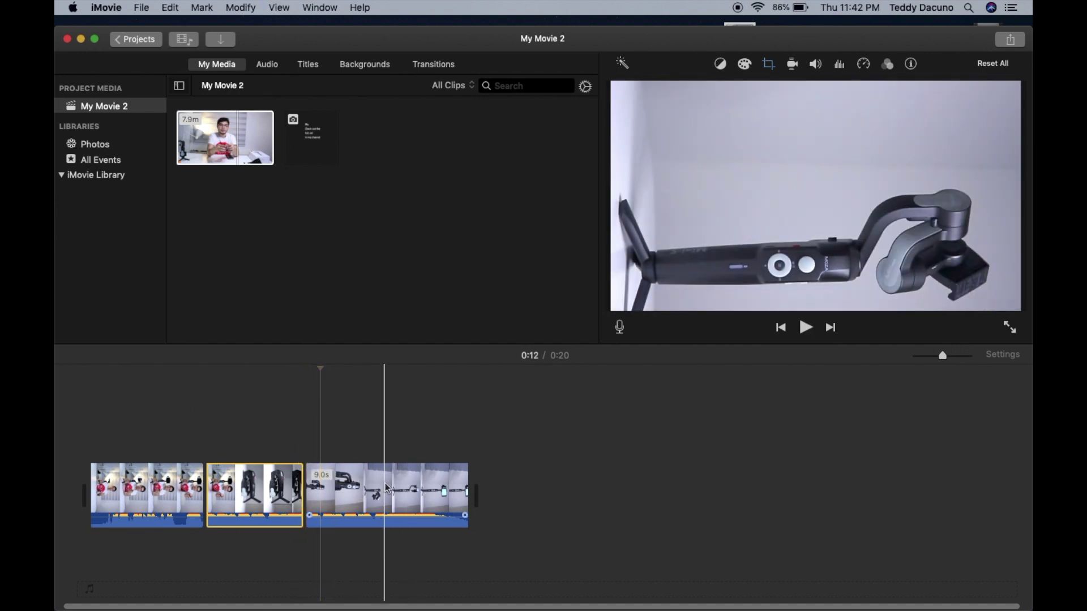
left_click(343, 482)
key("super+b")
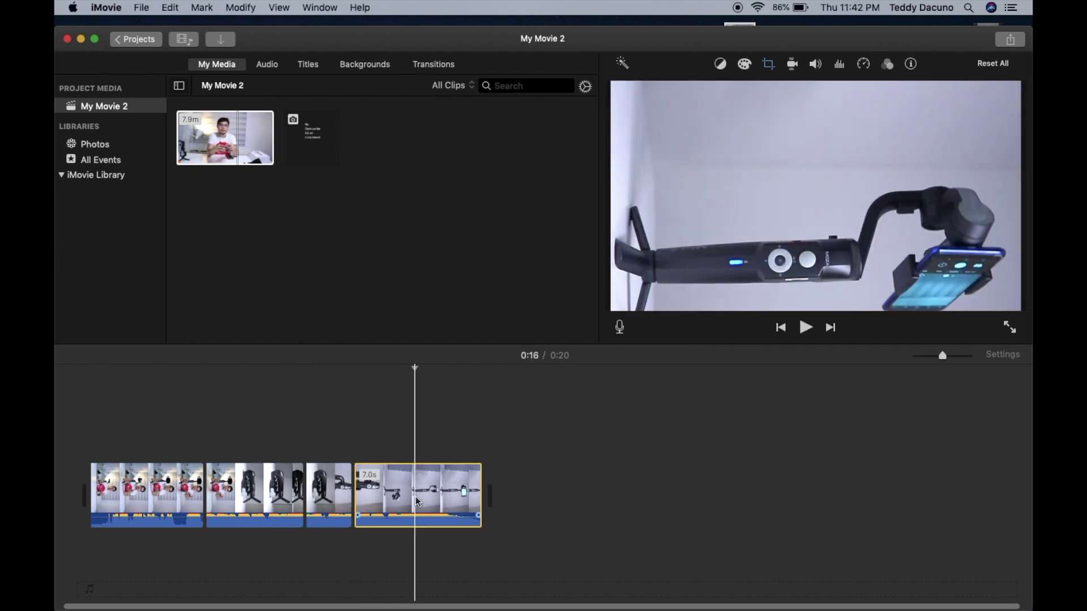
Shift the last clip's Crop to Fill frame downward so it encloses the whole gimbal and phone.
left_click(768, 64)
left_click_drag(790, 204, 790, 220)
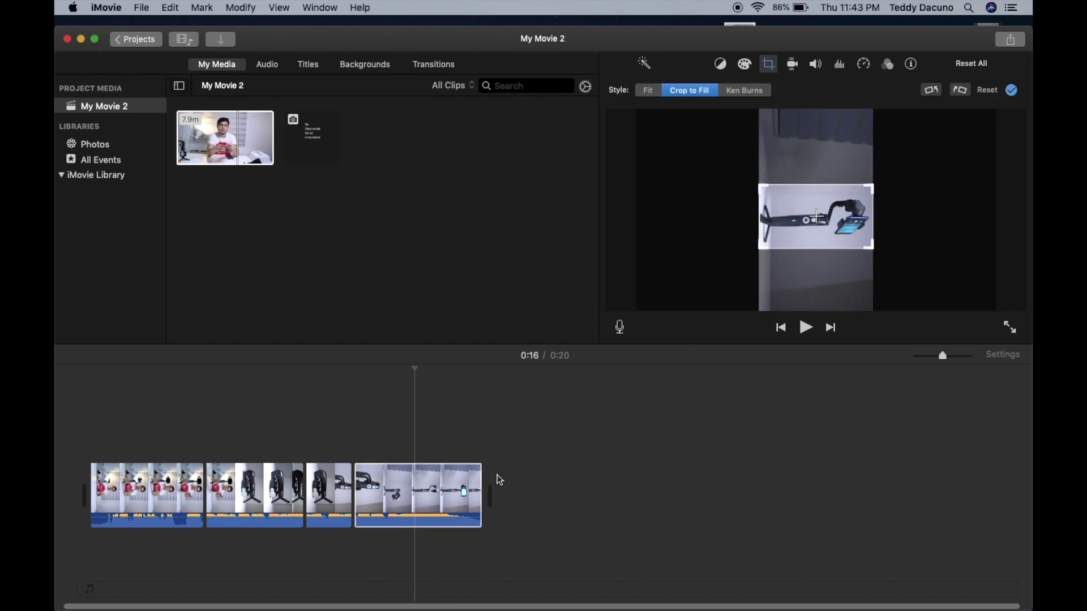
left_click(353, 399)
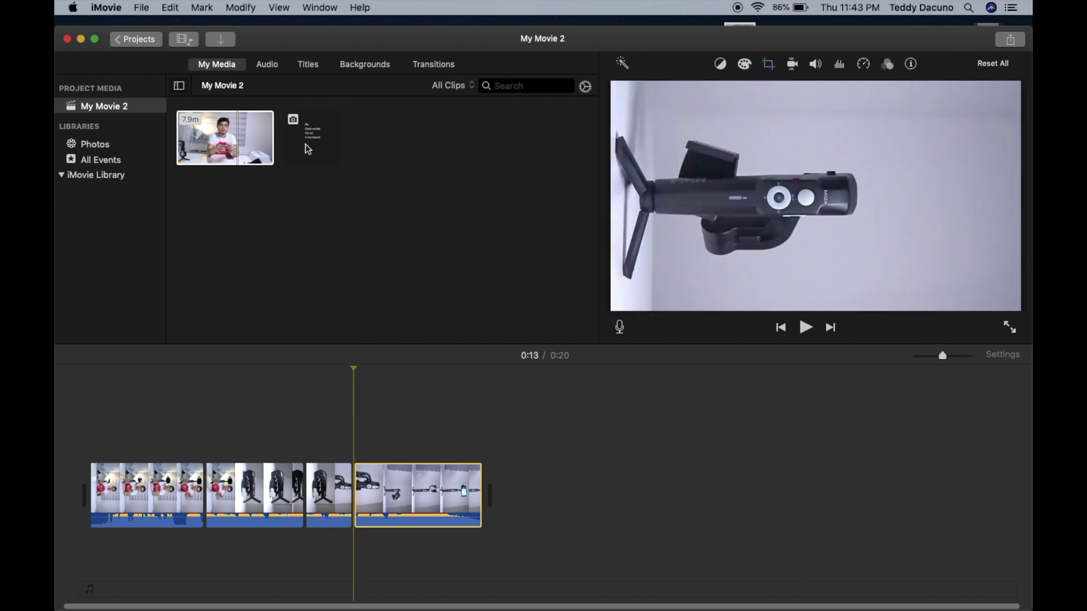
Add the "Pls Check out the full vid in my channel" image to the end of the timeline.
left_click_drag(318, 150, 500, 501)
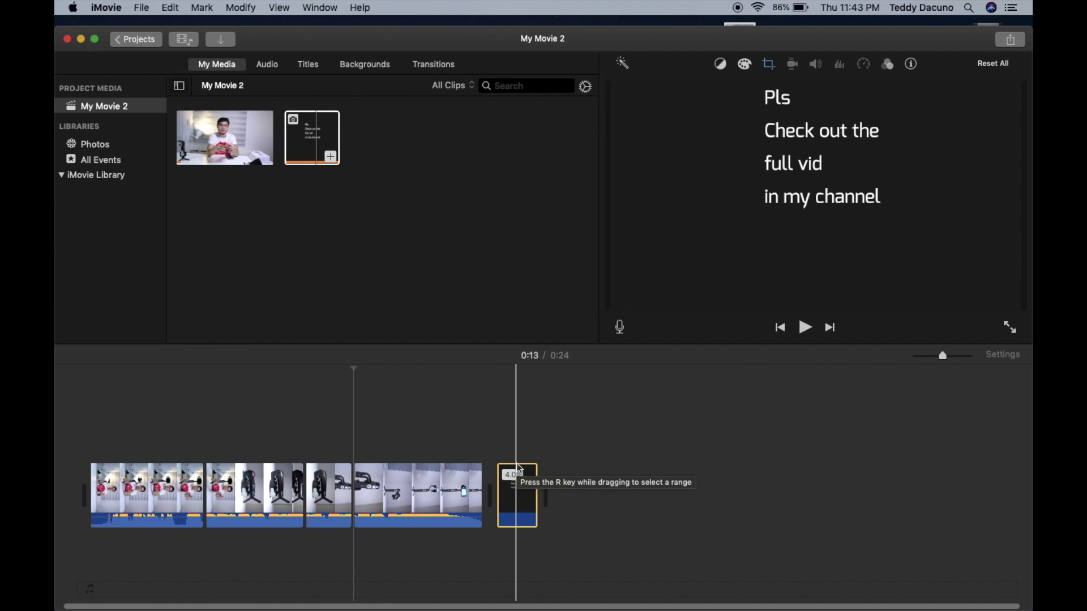
left_click(523, 492)
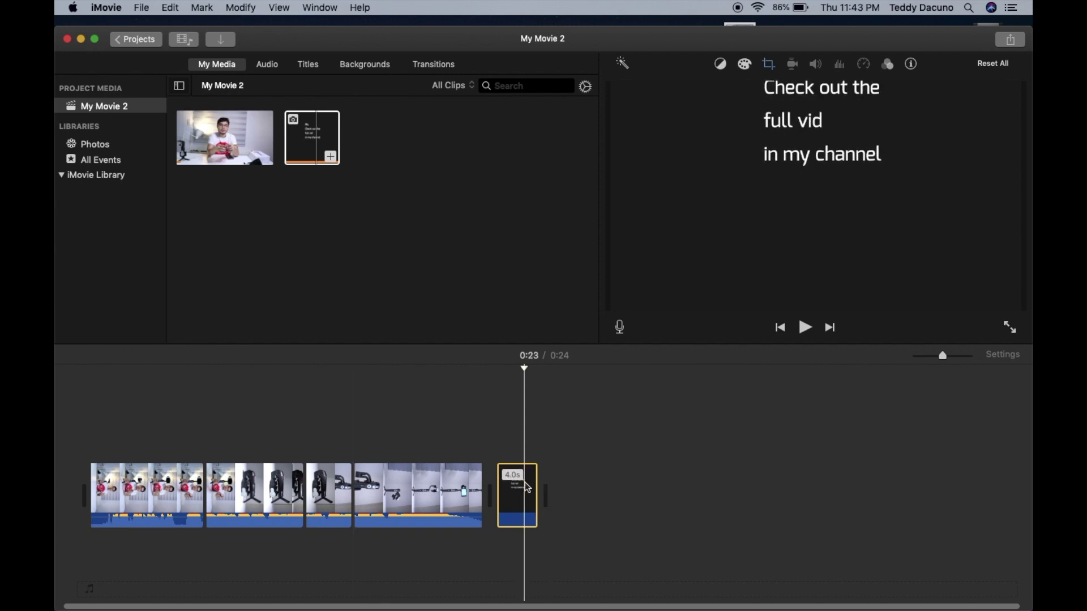
Rotate the closing text image clockwise and set its style to Crop to Fill, framing the text.
left_click(770, 67)
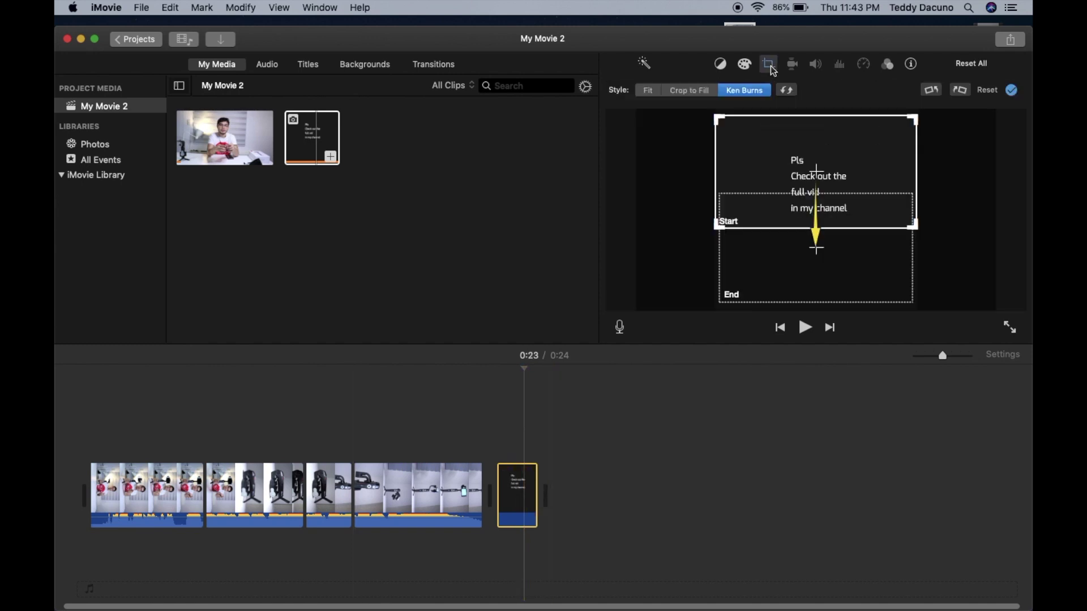
left_click(961, 91)
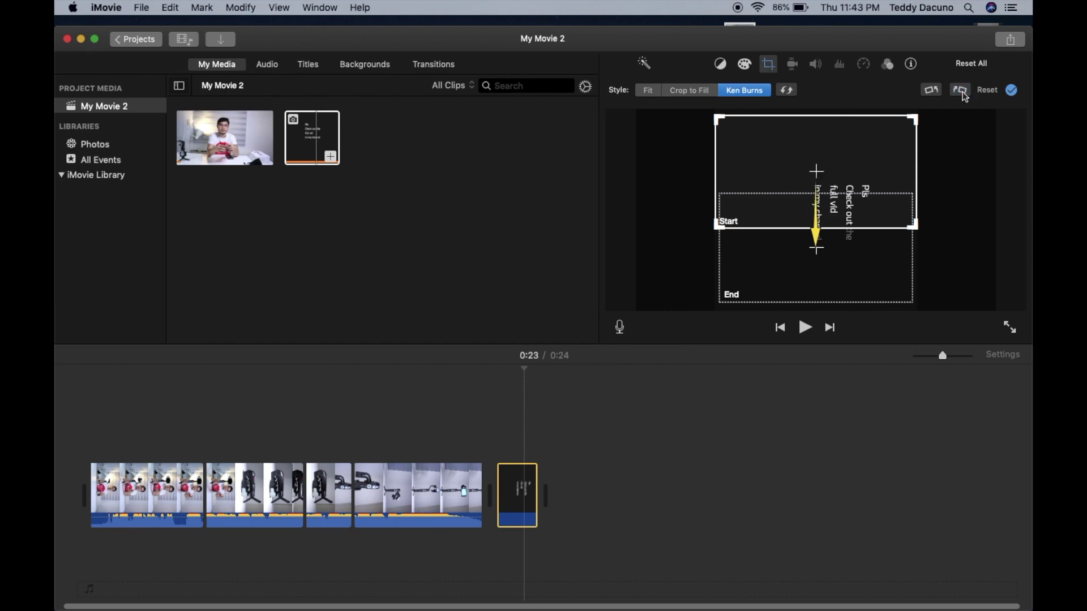
left_click(695, 92)
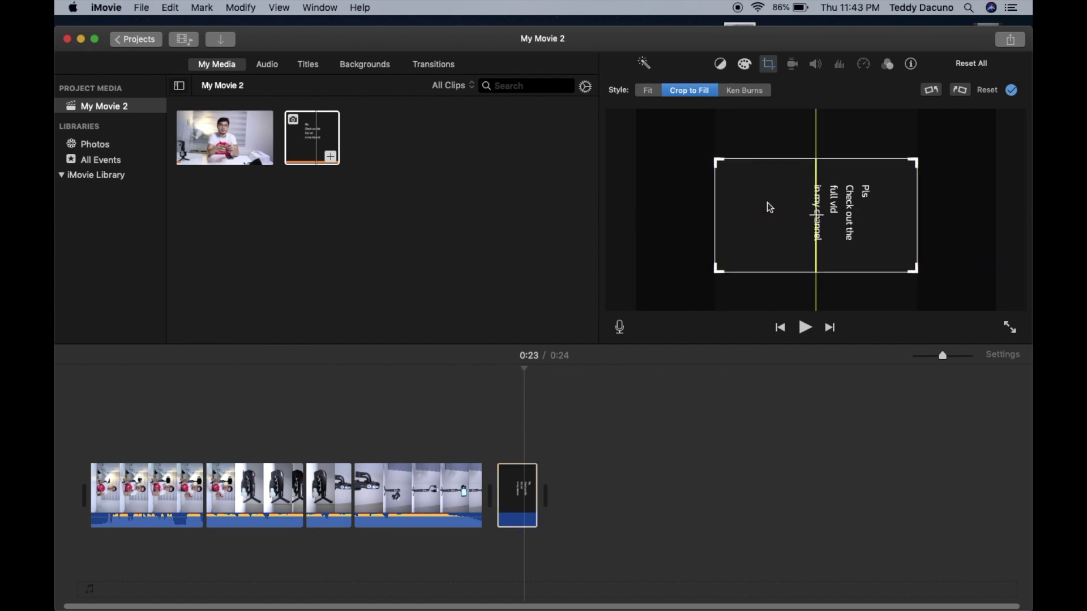
key("space")
Share the finished movie as a file.
left_click(1010, 39)
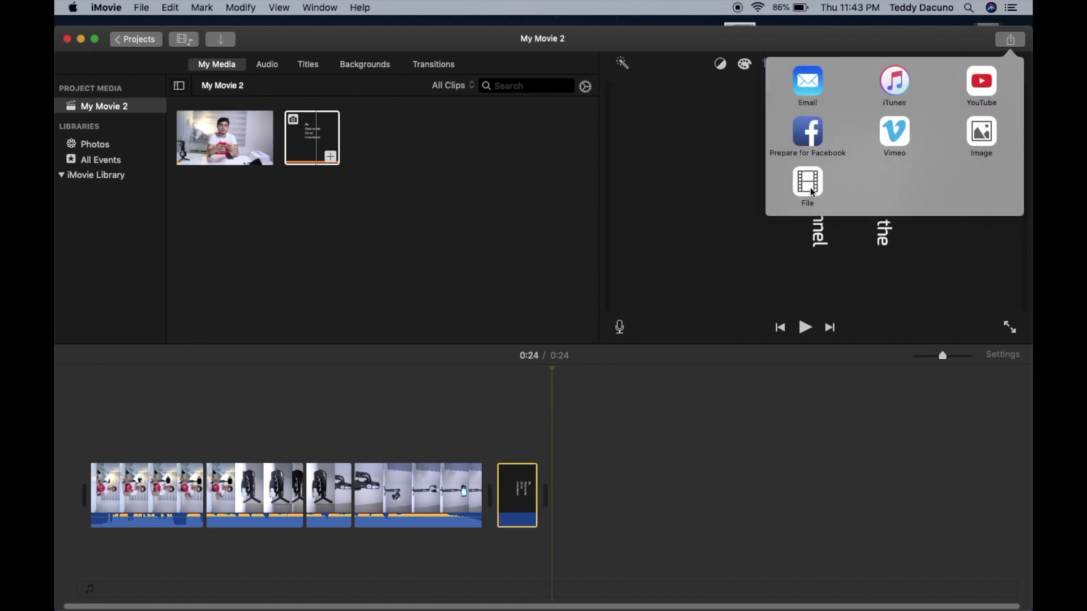
left_click(837, 191)
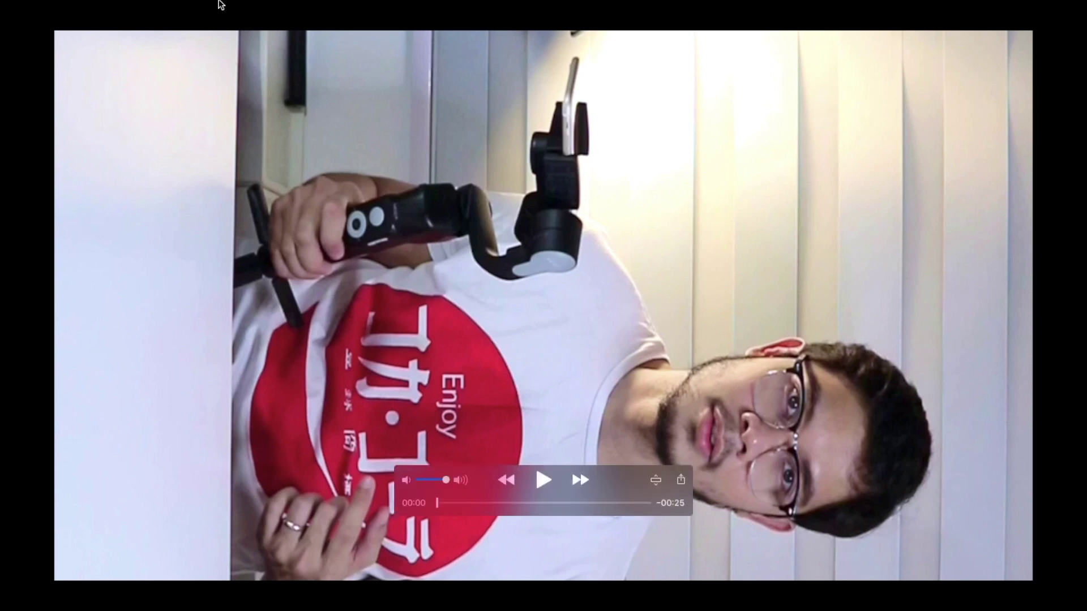
In QuickTime Player, rotate the exported movie to the left so it stands upright in portrait format.
mouse_move(129, 6)
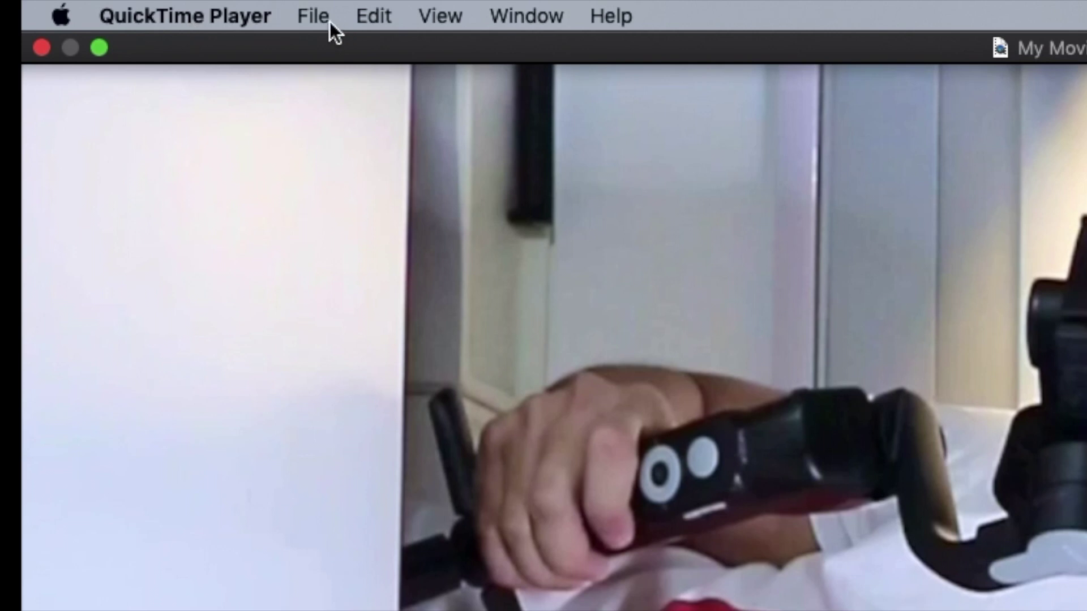
left_click(373, 17)
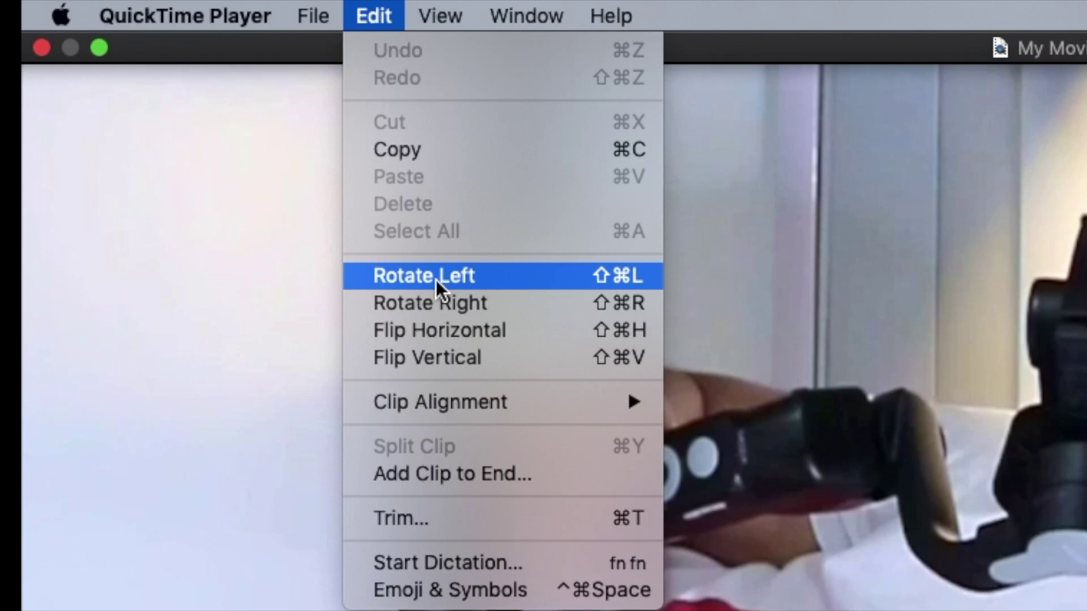
left_click(436, 277)
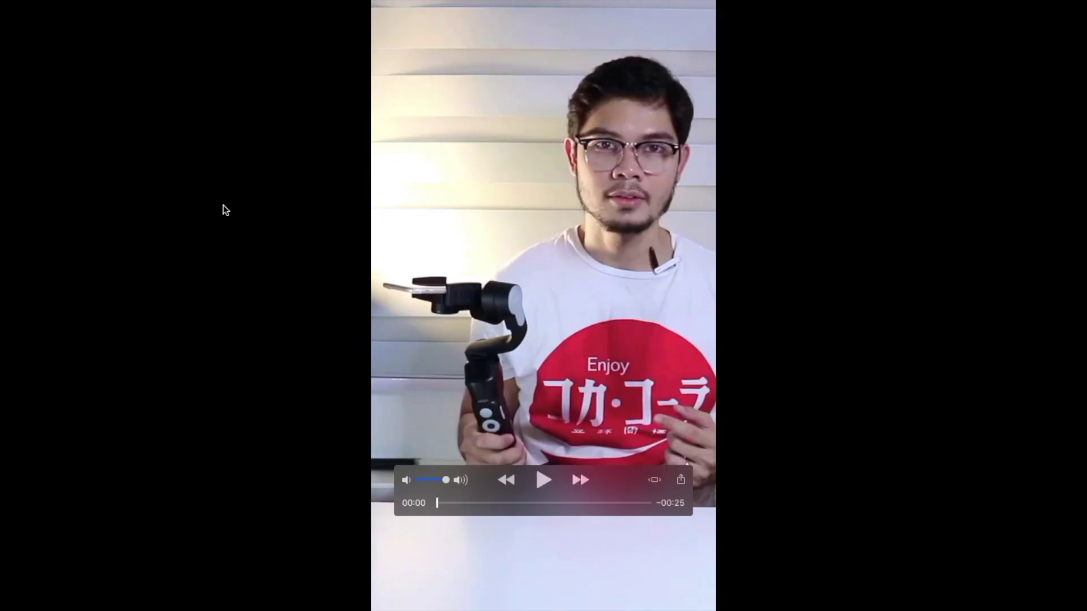
Close the window of the rotated movie.
key("space")
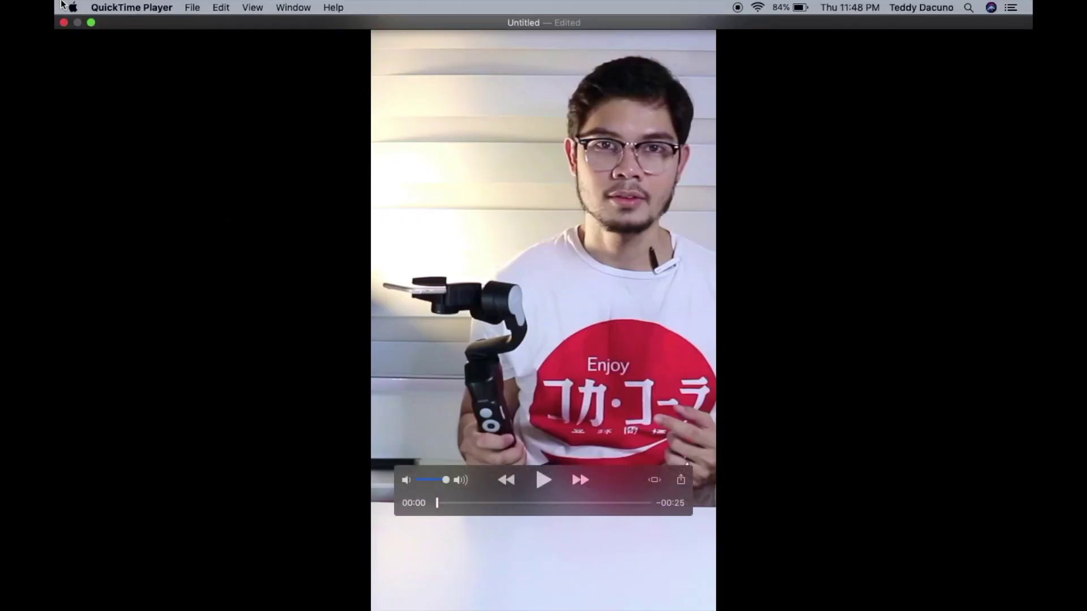
left_click(64, 22)
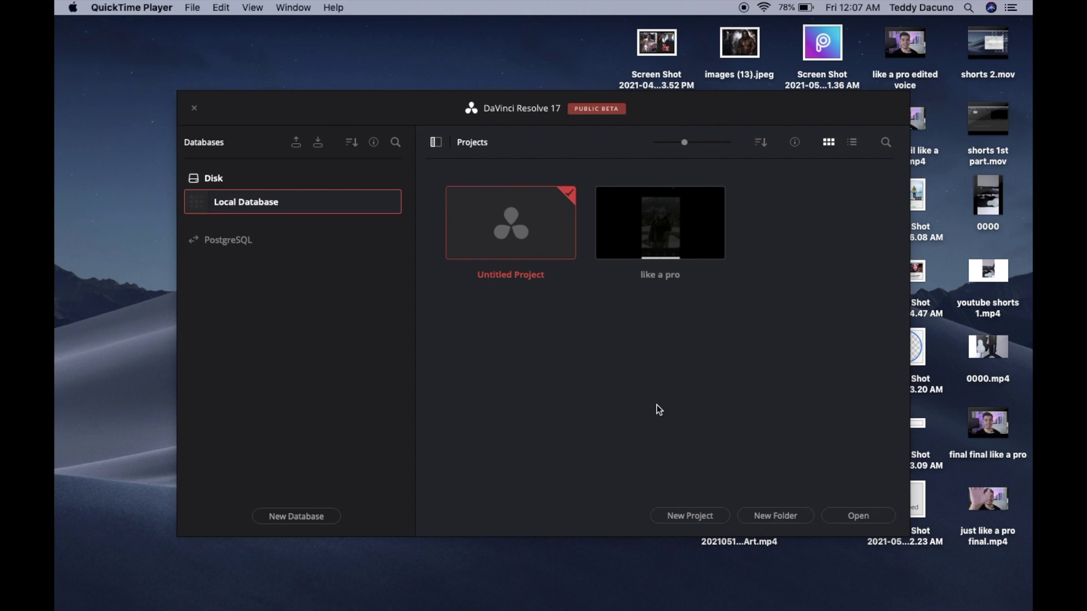
In DaVinci Resolve, open the Untitled Project and save its timeline resolution as 1080 x 1920.
left_click(856, 517)
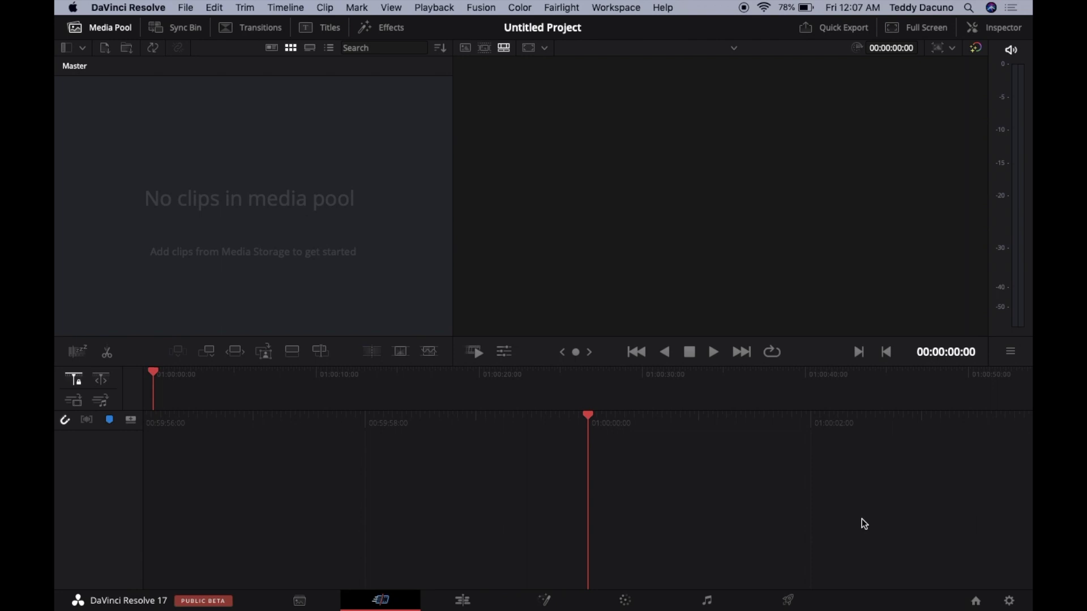
left_click(1009, 602)
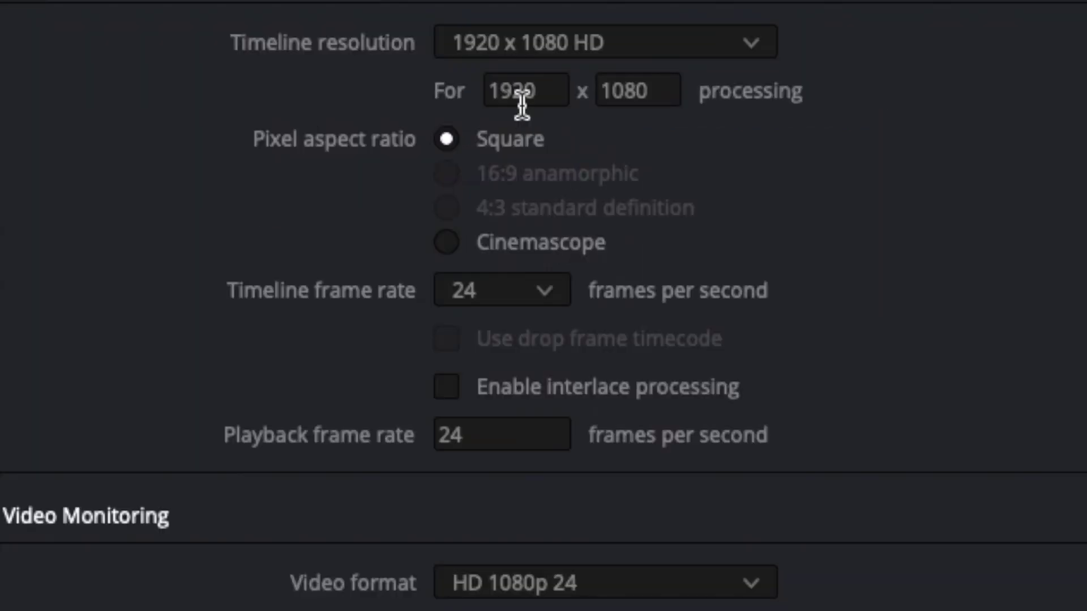
left_click(533, 161)
left_click(627, 102)
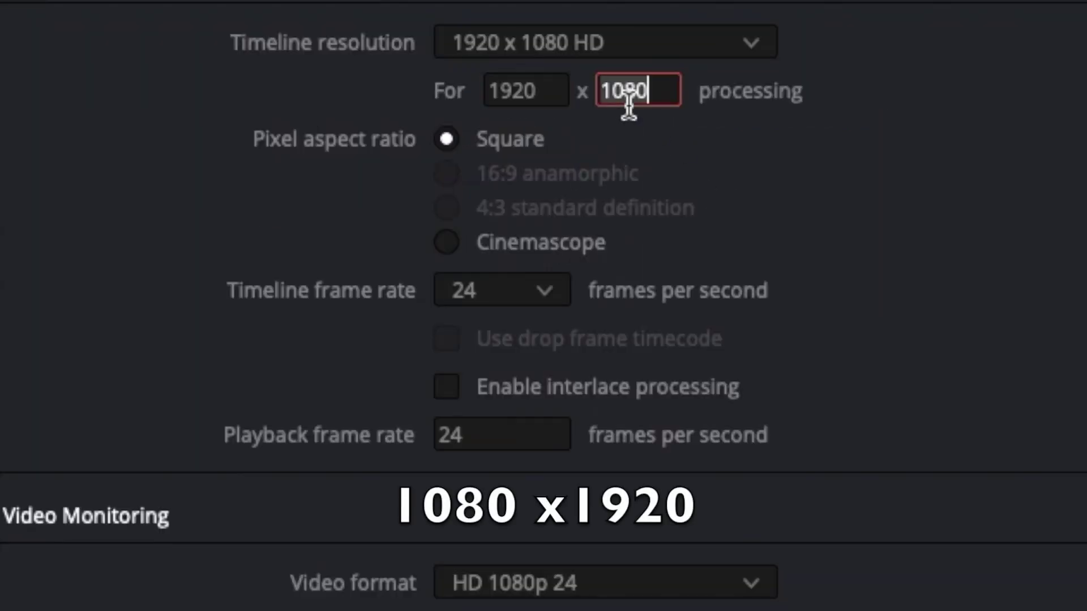
key("BackSpace")
key("BackSpace")
key("BackSpace")
key("BackSpace")
type("1920")
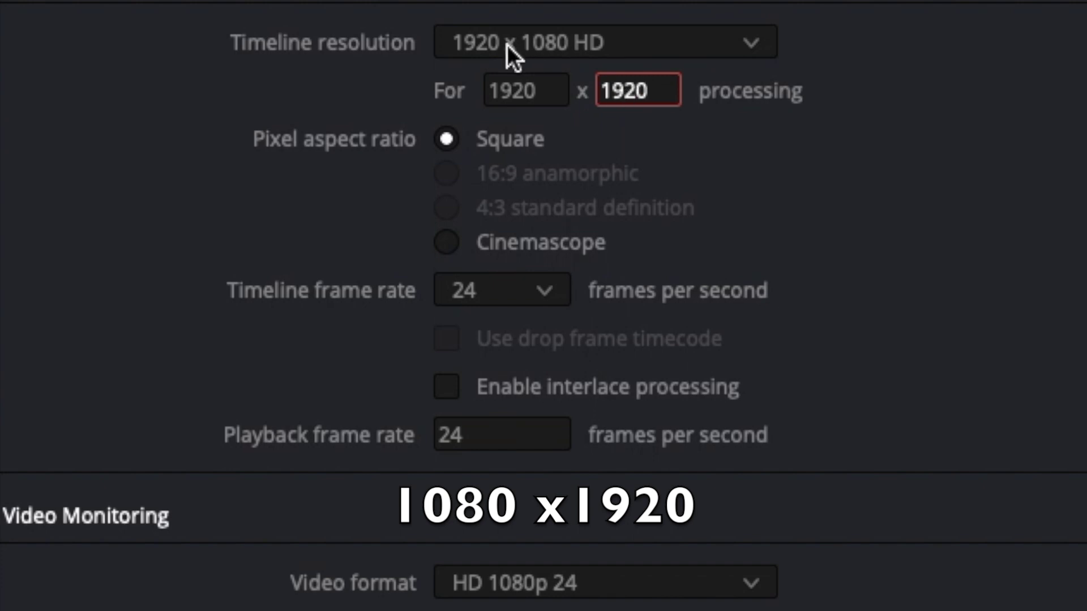
left_click(511, 76)
key("BackSpace")
key("BackSpace")
key("BackSpace")
key("BackSpace")
type("1080")
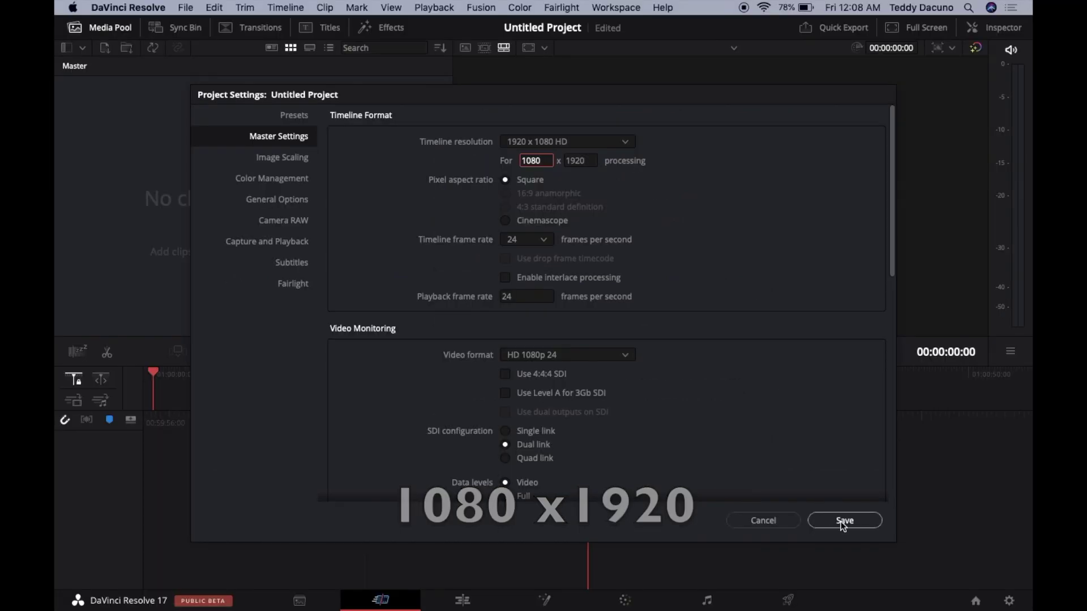
left_click(842, 521)
Import 0000.mp4 from the Desktop into the media pool and change the project frame rate to match the clip.
left_click(187, 7)
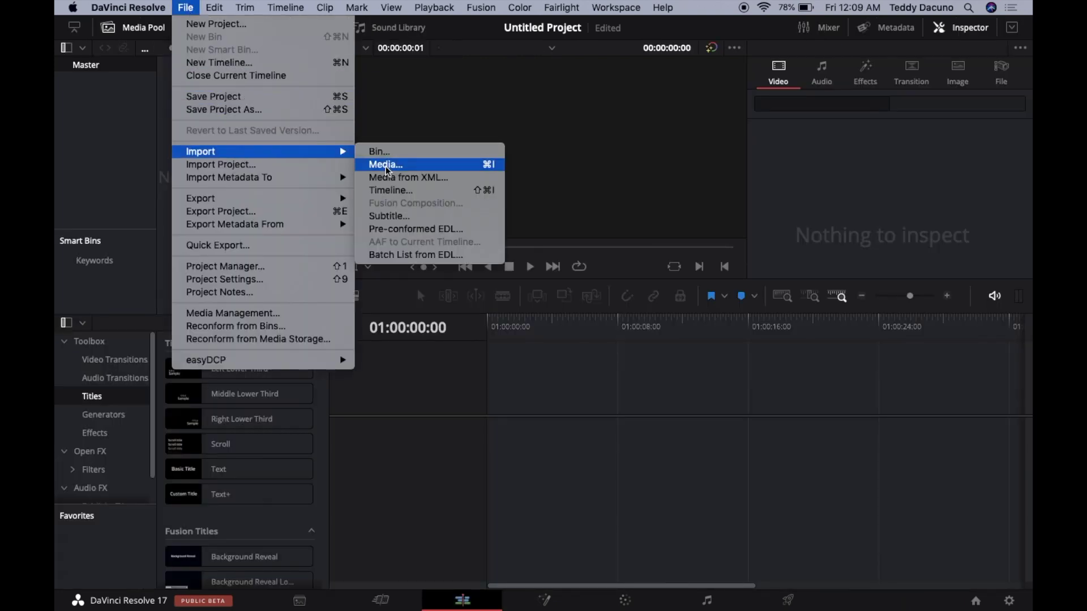
left_click(382, 165)
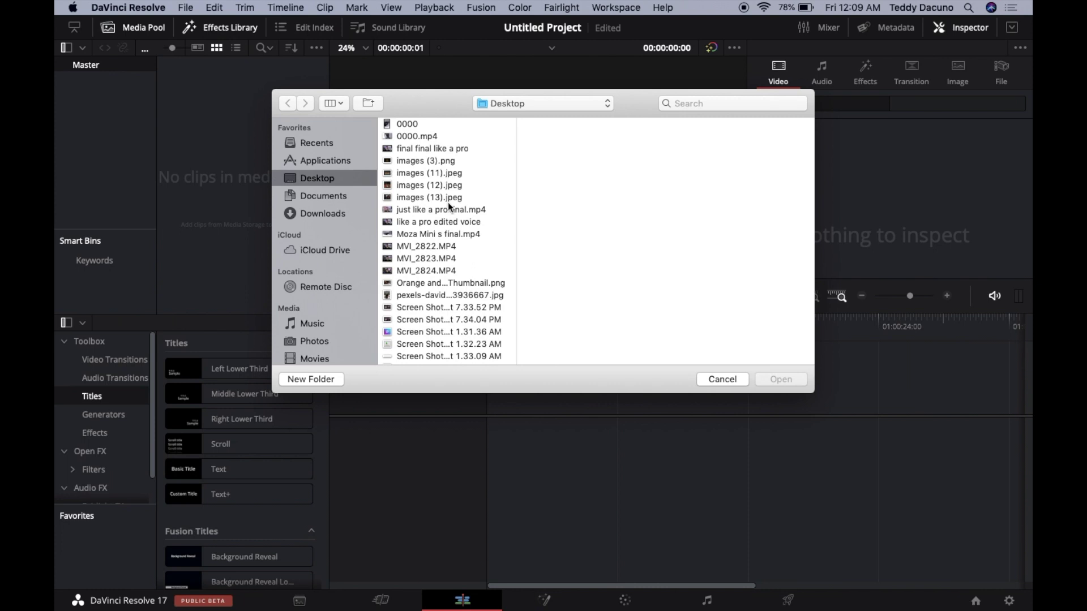
scroll(454, 244, "down", 5)
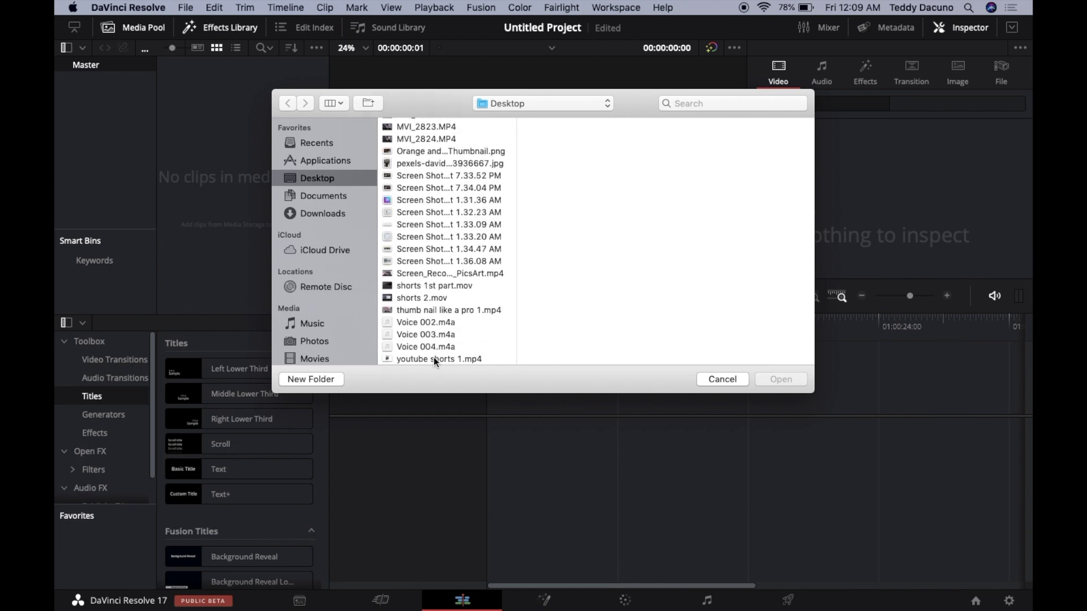
scroll(433, 254, "up", 5)
left_click(424, 137)
left_click(784, 383)
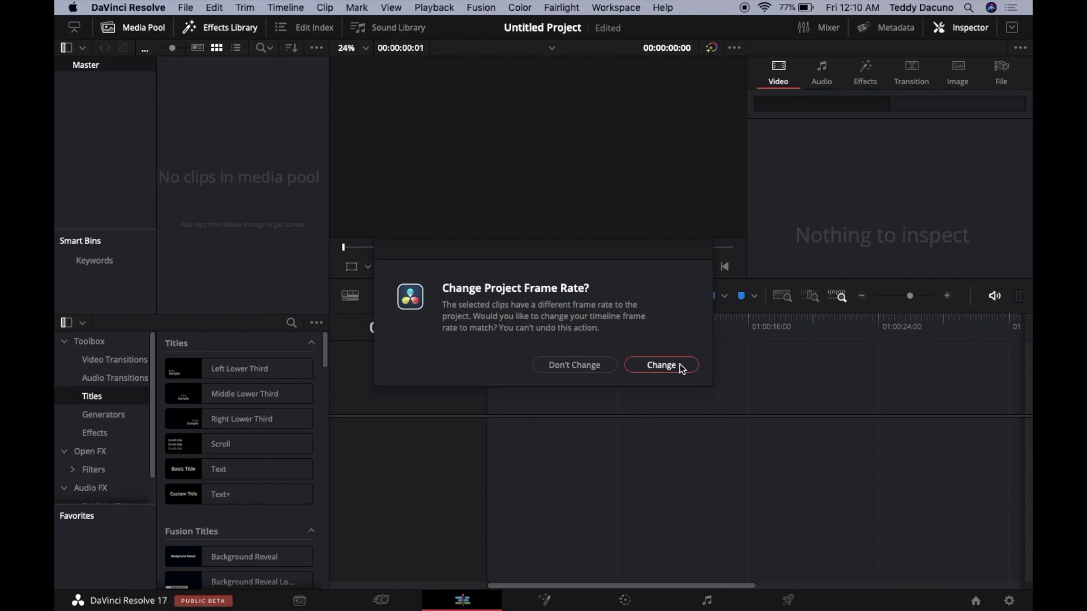
left_click(661, 365)
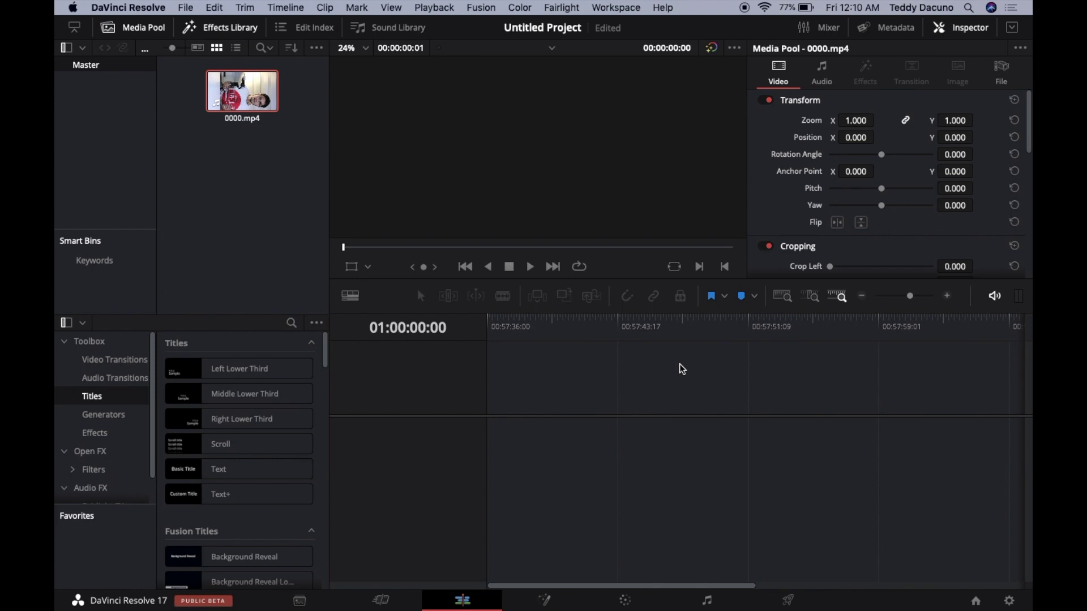
Place 0000.mp4 on the timeline and transform it to fill the vertical frame, with 1.770 zoom and a 90.080 rotation angle.
left_click_drag(243, 94, 487, 473)
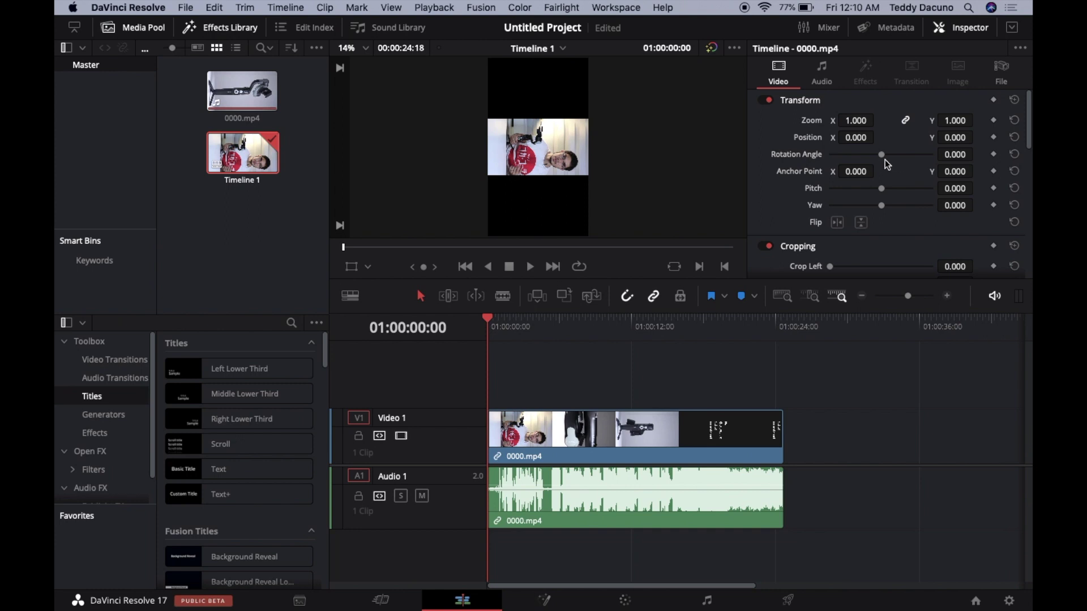
left_click_drag(881, 162, 894, 158)
mouse_move(856, 120)
left_mouse_down()
mouse_move(879, 120)
mouse_move(859, 128)
left_mouse_up()
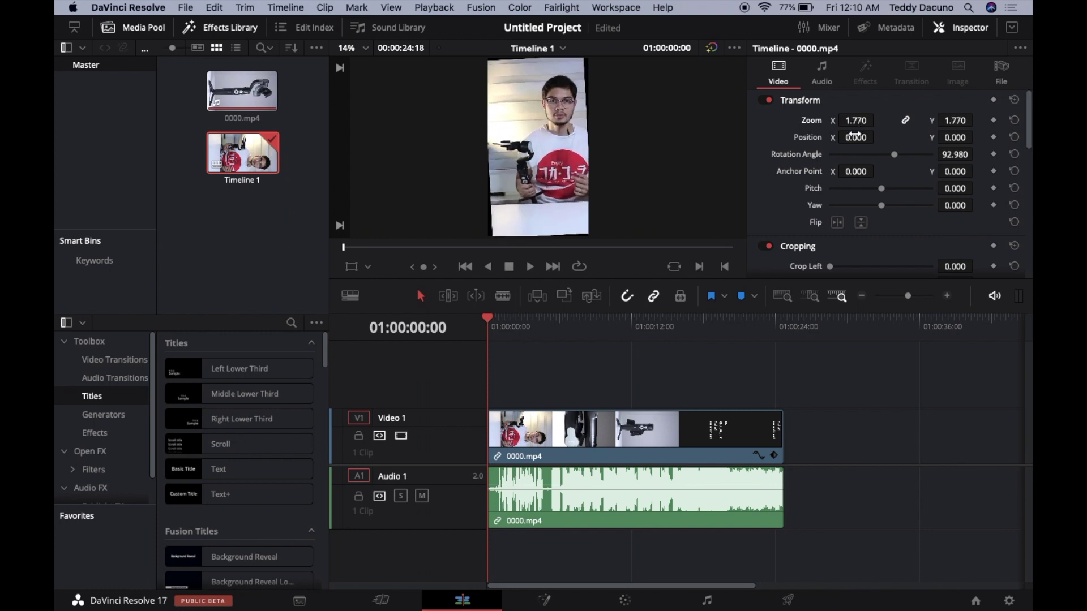
left_click_drag(894, 164, 897, 163)
Play back the rotated clip on the timeline to check its vertical framing.
key("space")
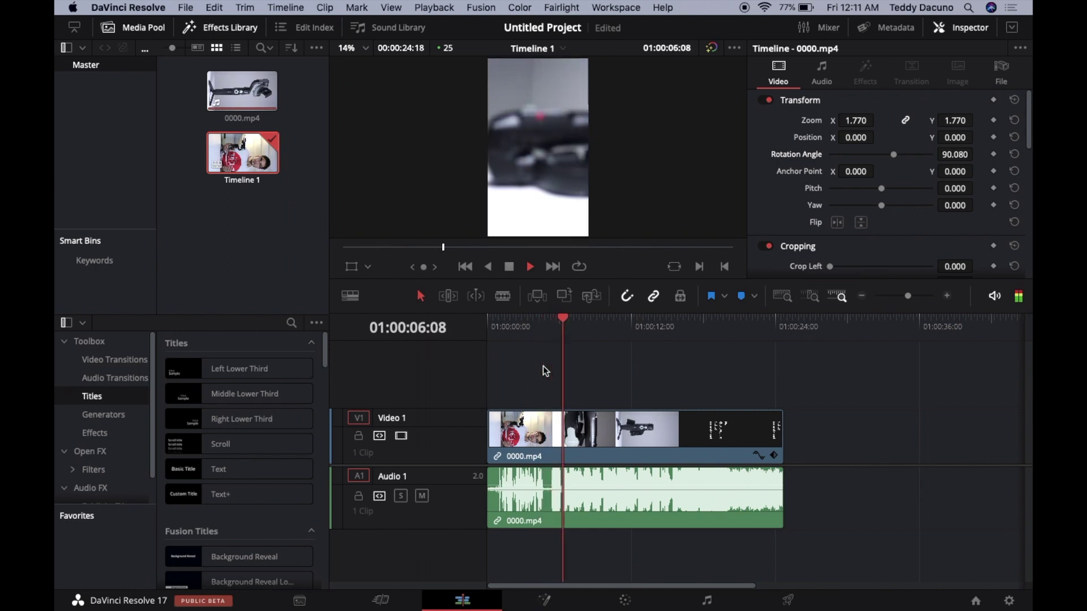
key("space")
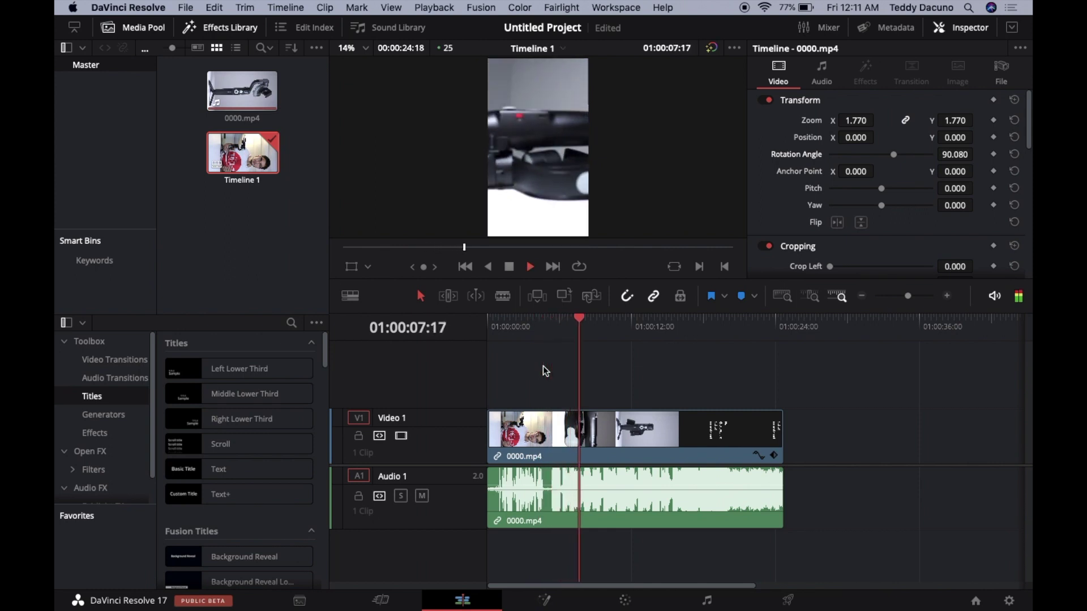
key("space")
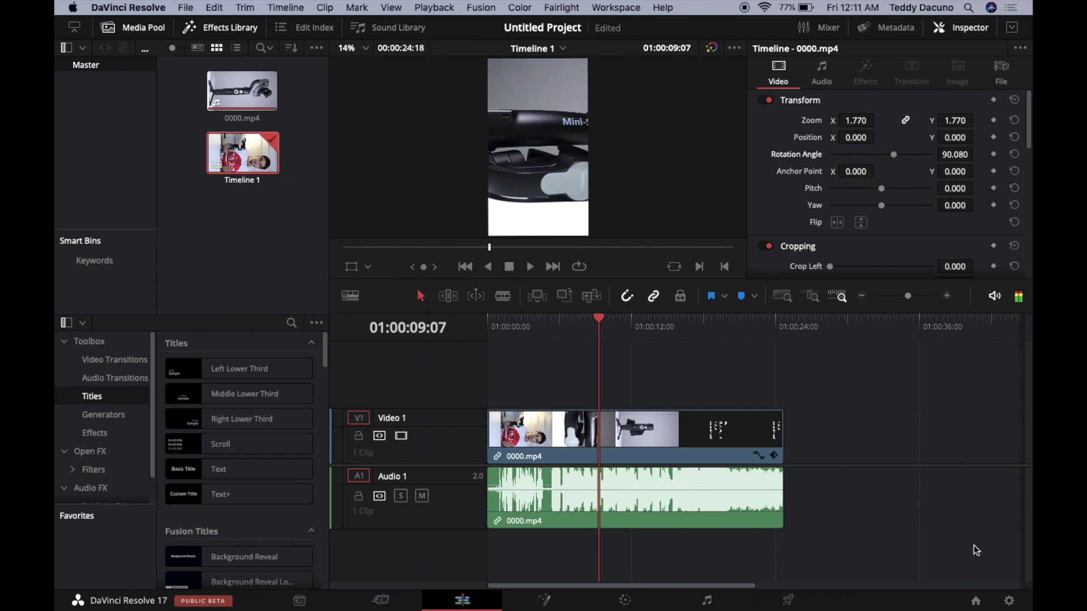
Open the render settings for Timeline 1 and switch to Desktop 2.
left_click(791, 600)
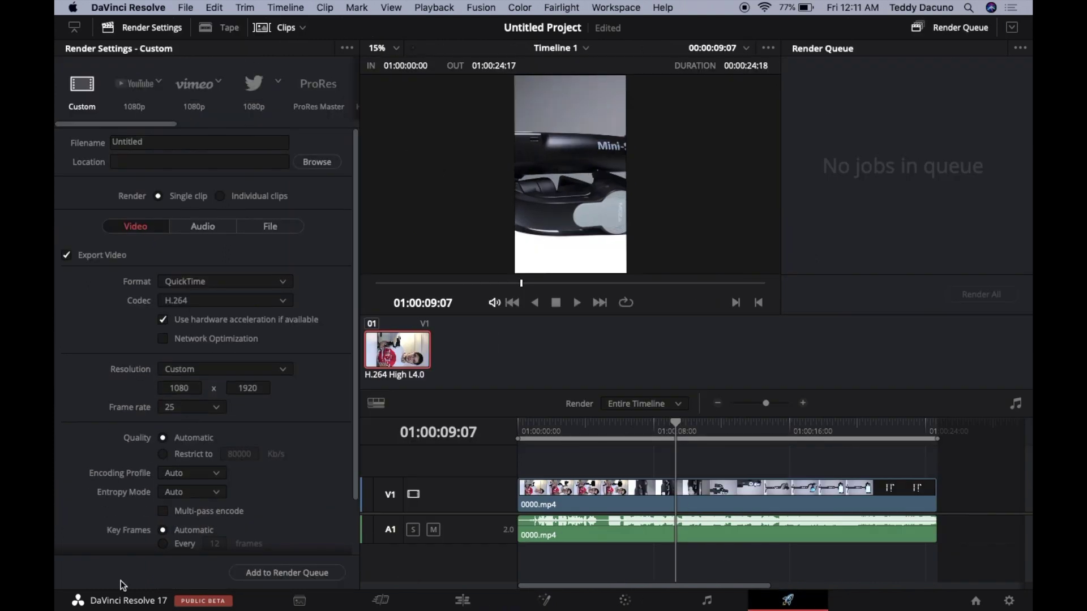
key("ctrl+Up")
mouse_move(589, 10)
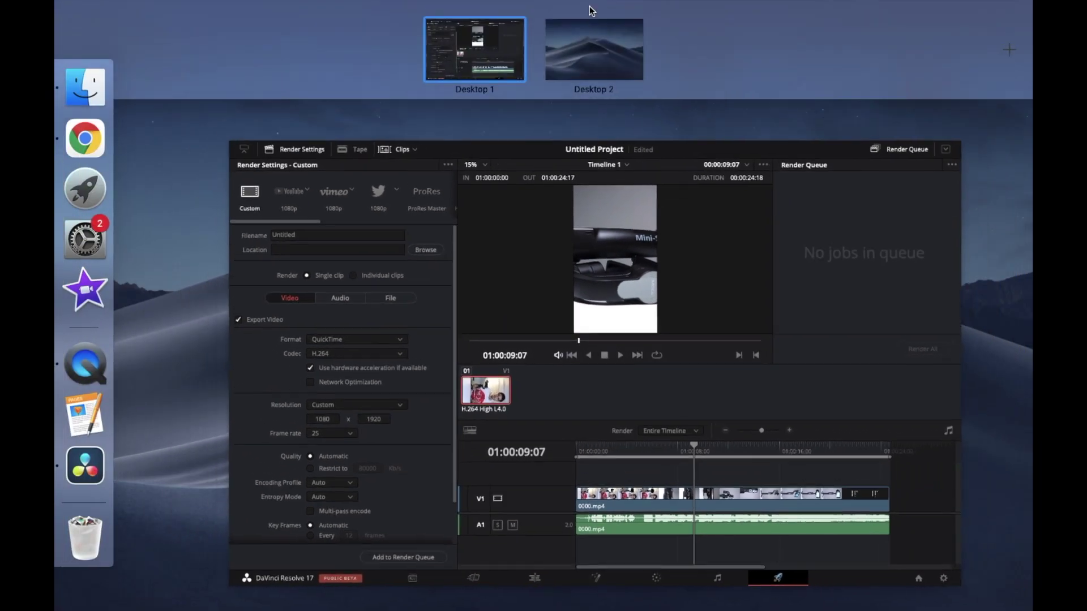
left_click(593, 39)
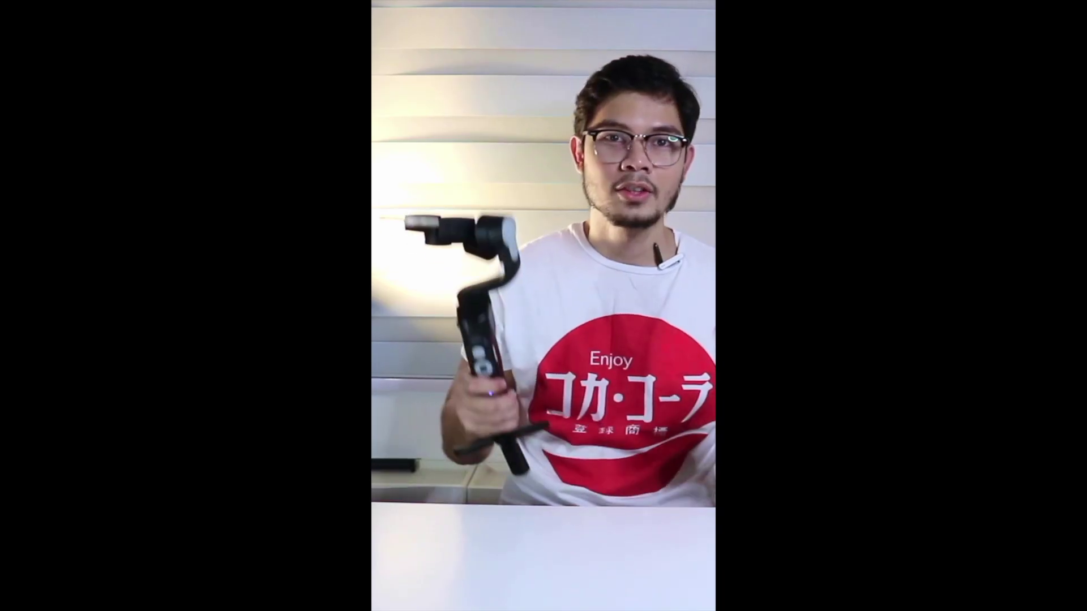